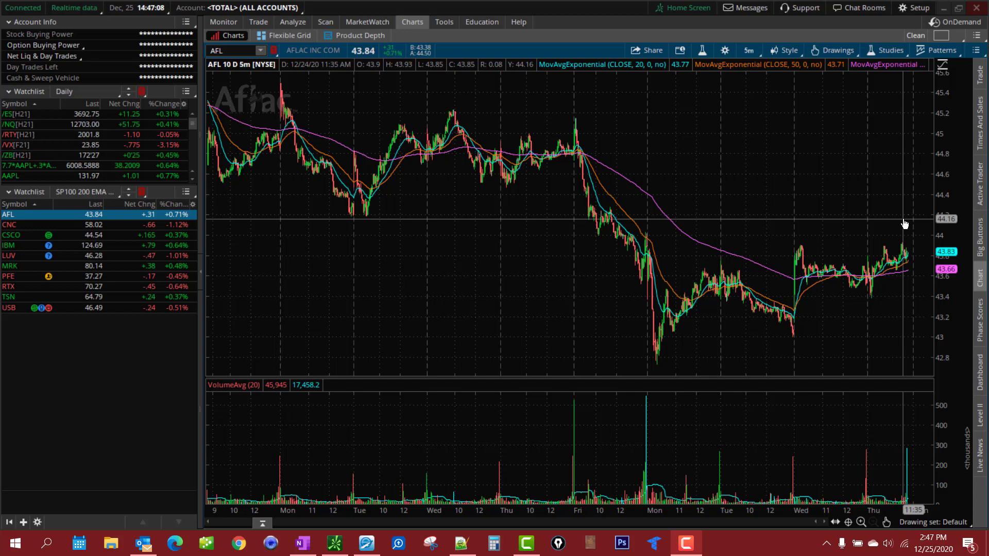
In Stock Hacker, load Personal > 2% 20 EMA My GoTo List and run it, listing CRM, EEM, GLD and more
left_click(323, 25)
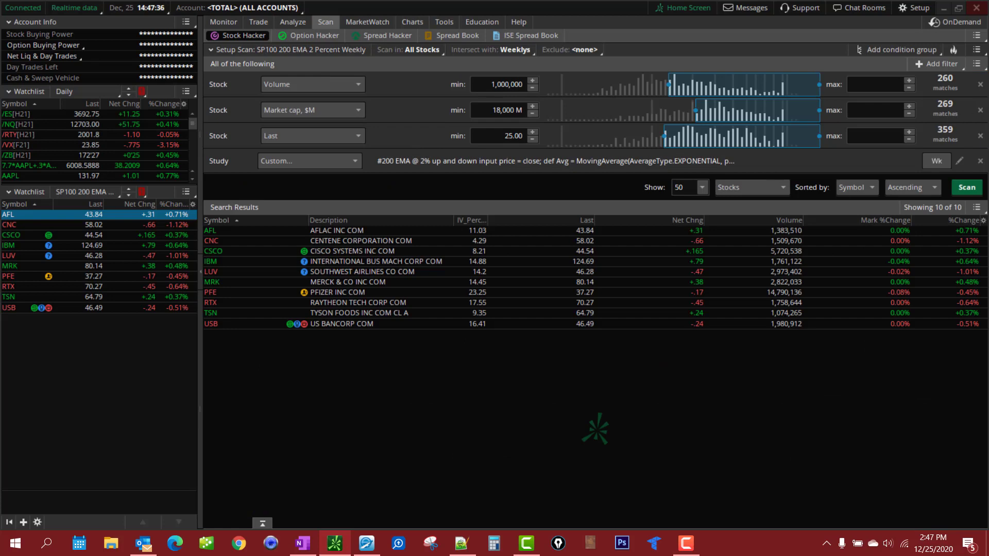
left_click(977, 51)
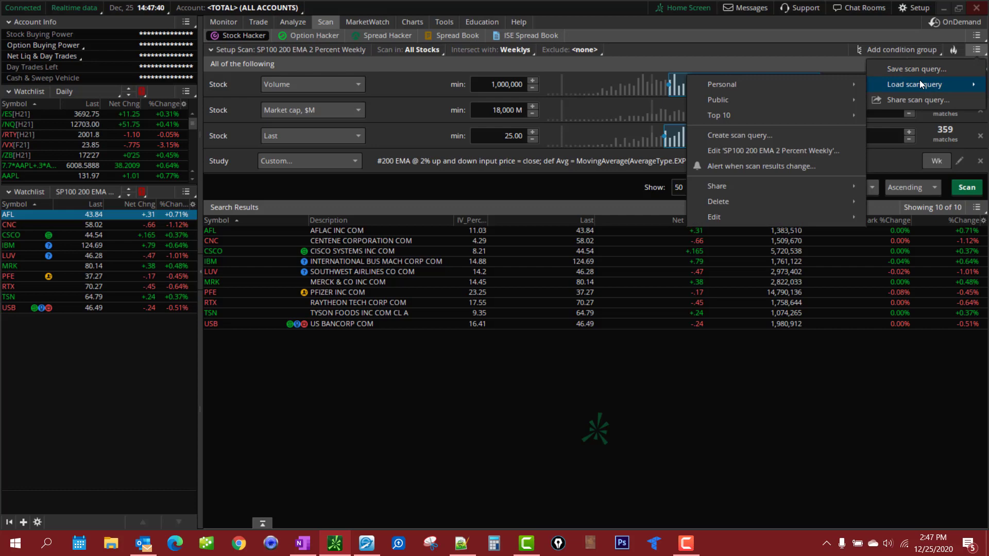
mouse_move(907, 85)
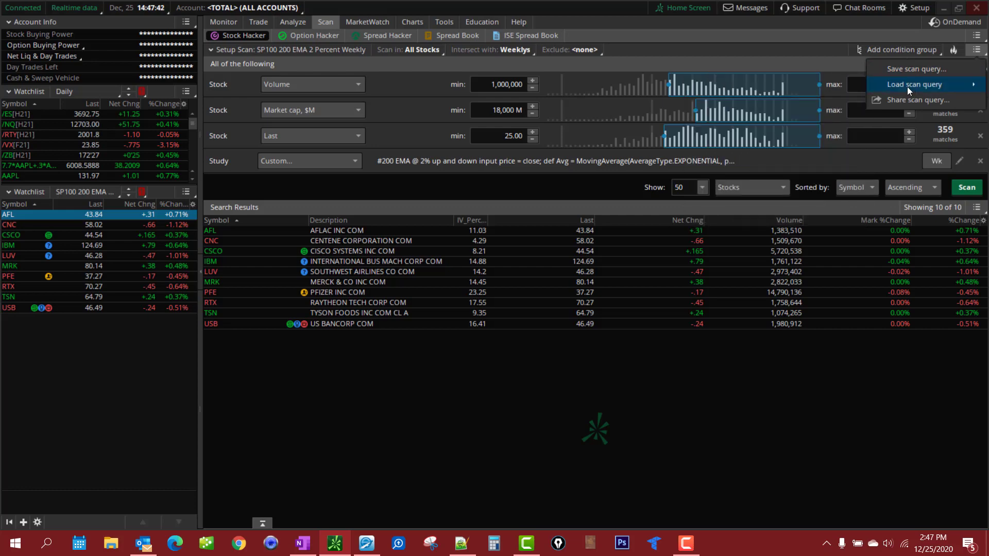
mouse_move(845, 85)
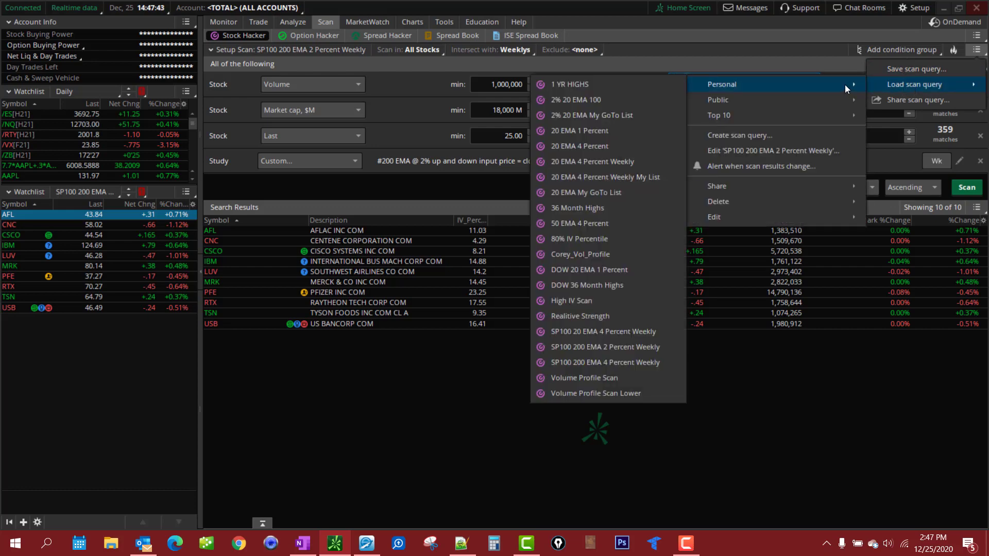
left_click(628, 119)
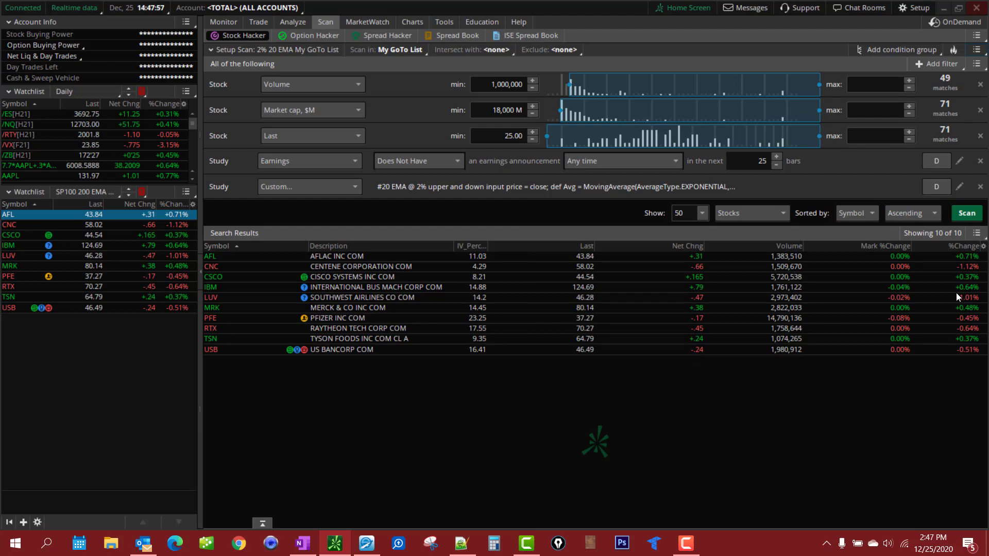
left_click(967, 216)
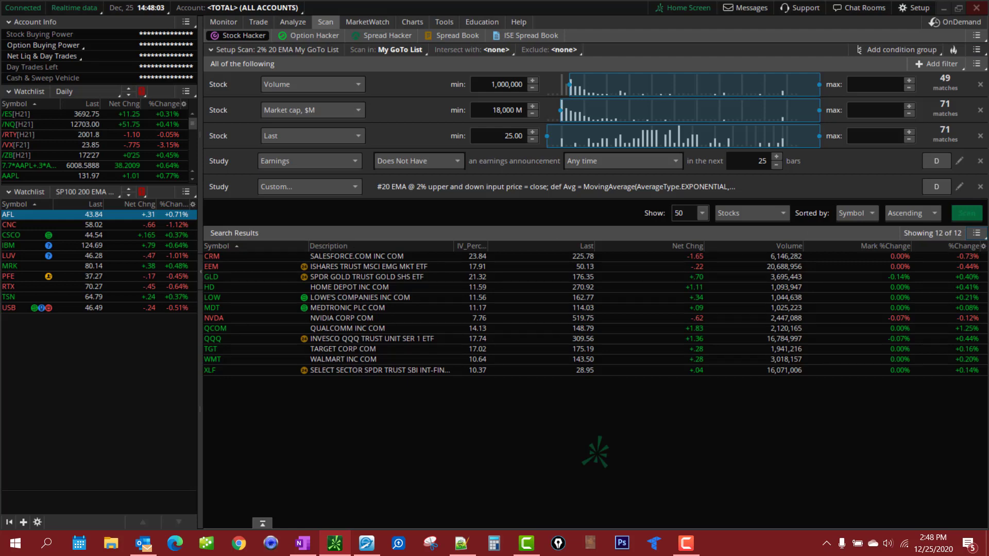
Set the lower watchlist to Personal (1 - E) > 2% 20 EMA My GoTo List, showing CRM through XLF
left_click(96, 191)
mouse_move(143, 79)
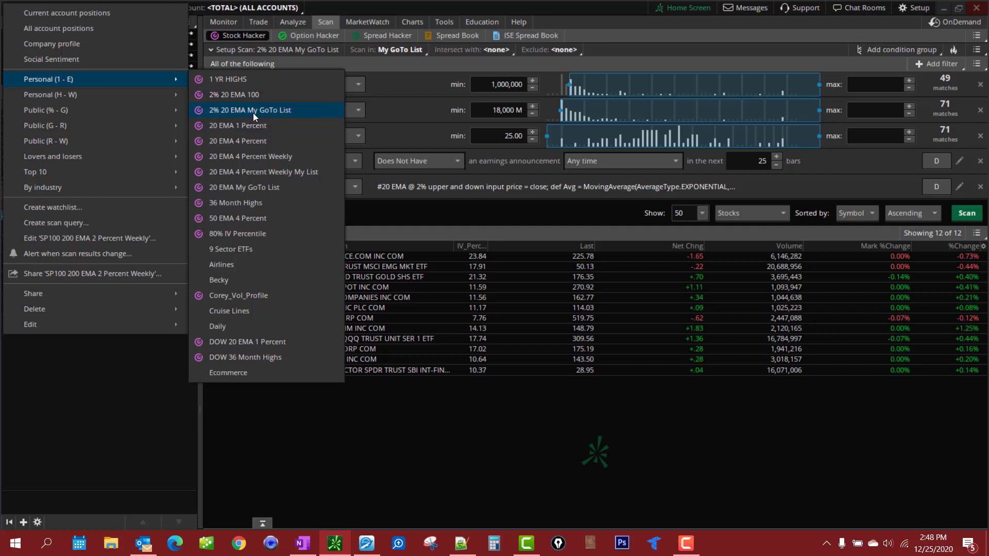
left_click(252, 113)
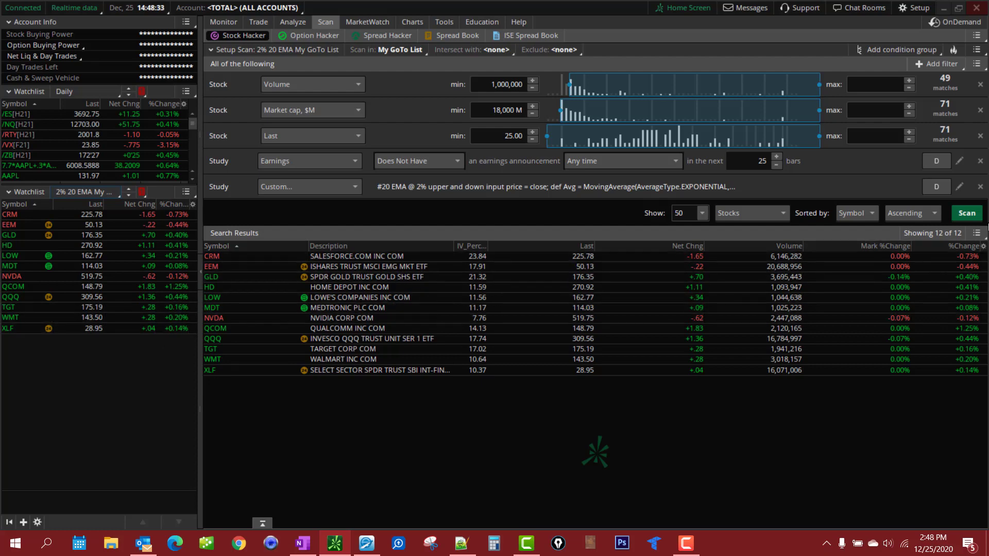
left_click(977, 233)
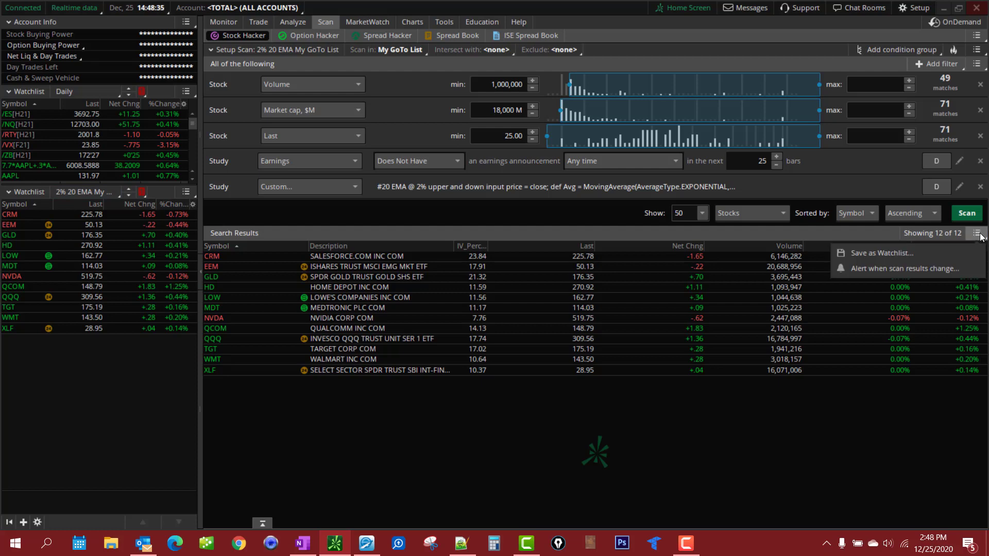
left_click(950, 271)
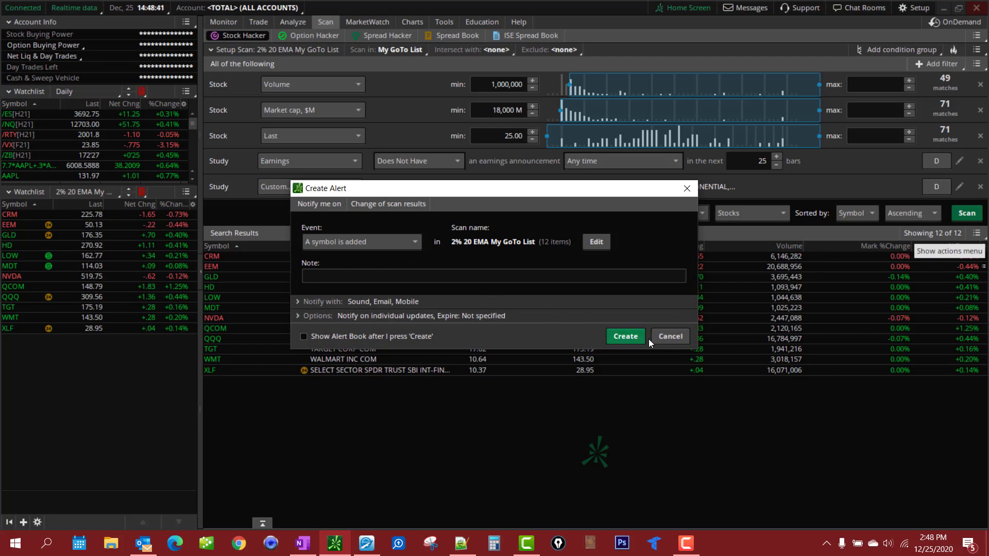
left_click(663, 336)
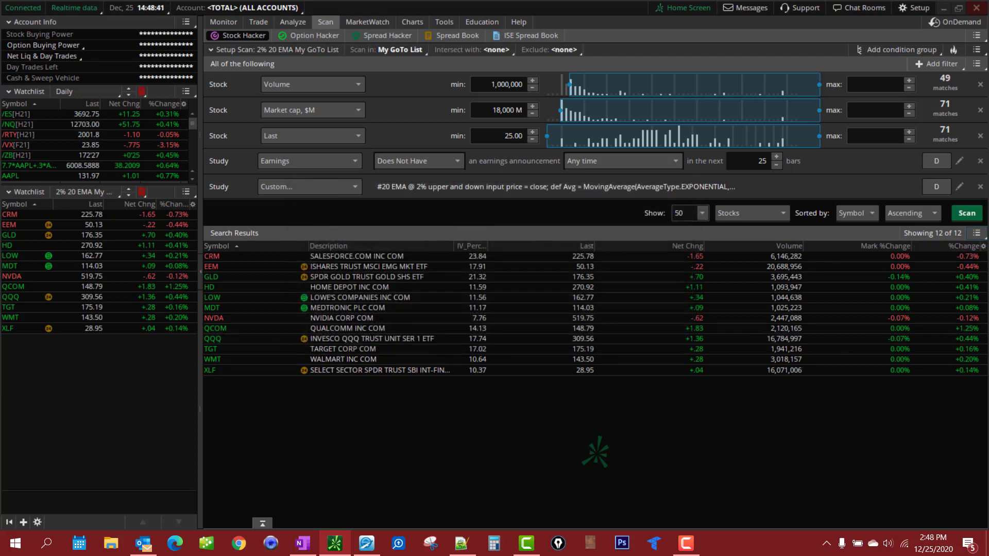
left_click(976, 234)
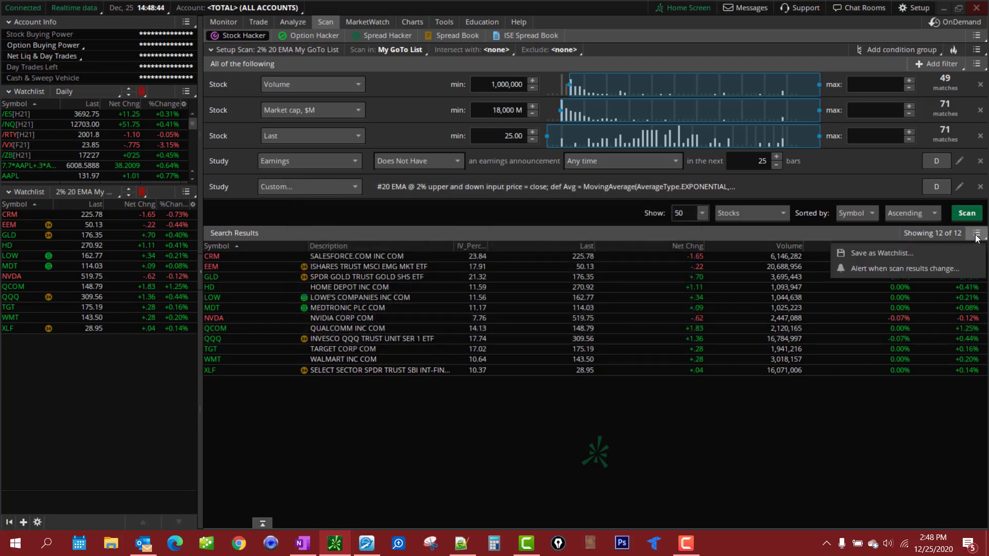
left_click(867, 267)
left_click(375, 238)
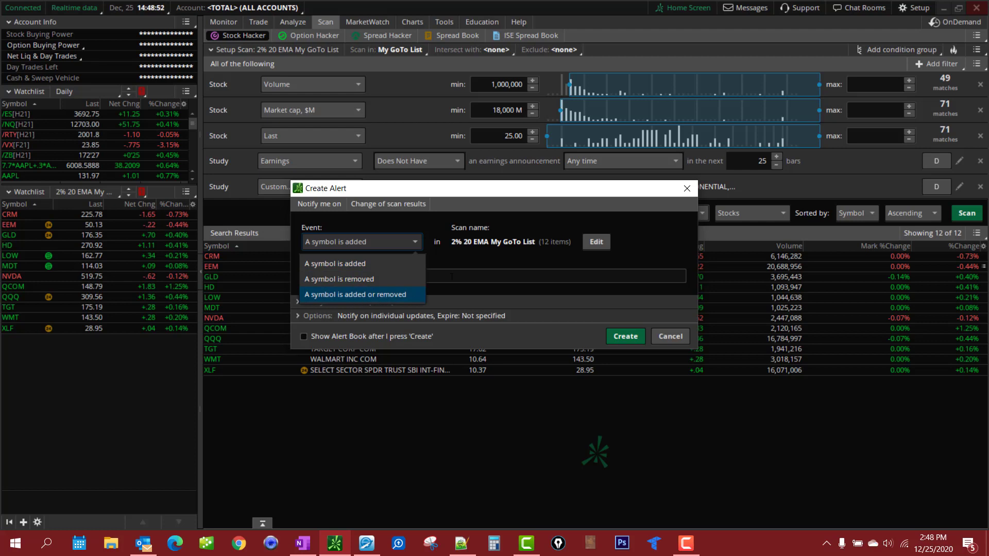
left_click(457, 263)
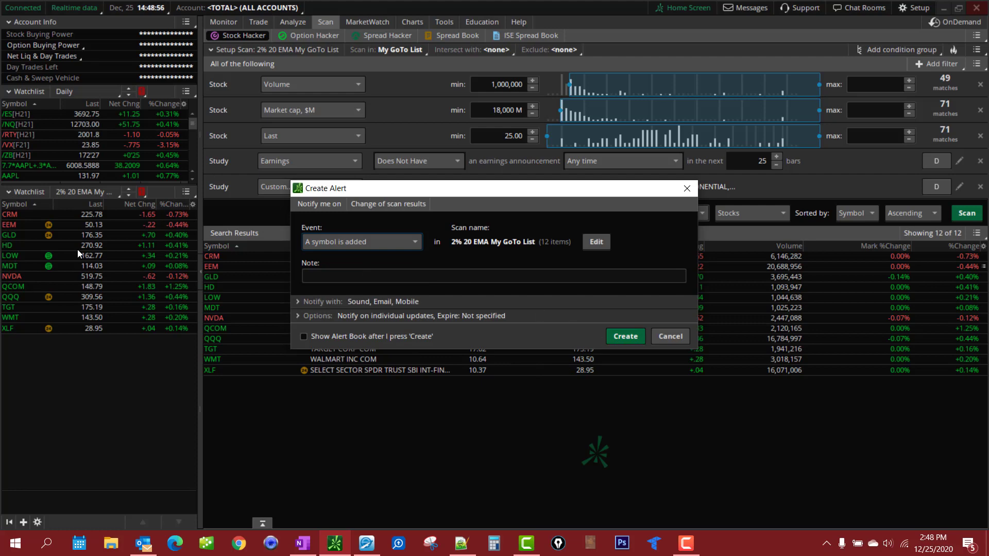
left_click(670, 337)
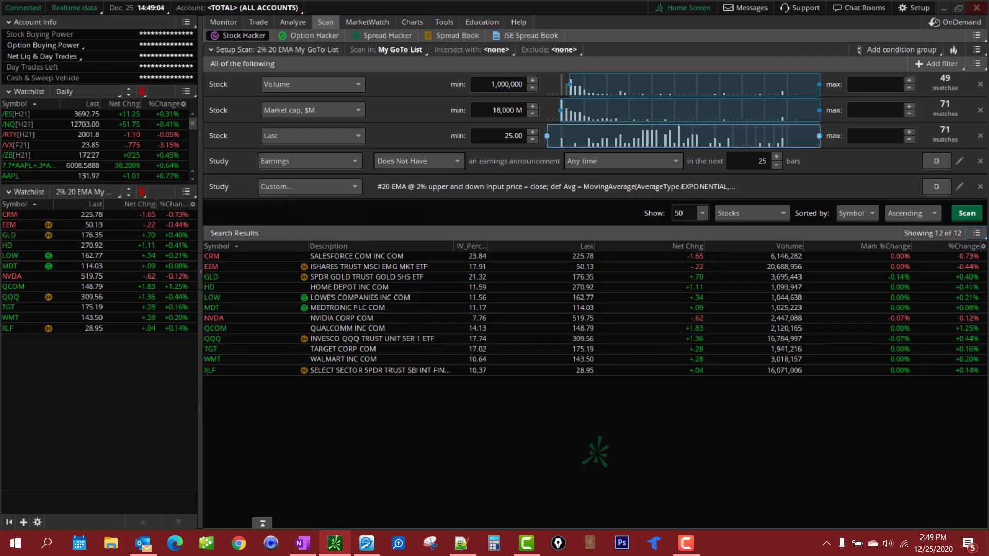
Load the Personal 2% 20 EMA 100 scan and run it for 19 results, ABBV through XOM
left_click(977, 55)
mouse_move(918, 85)
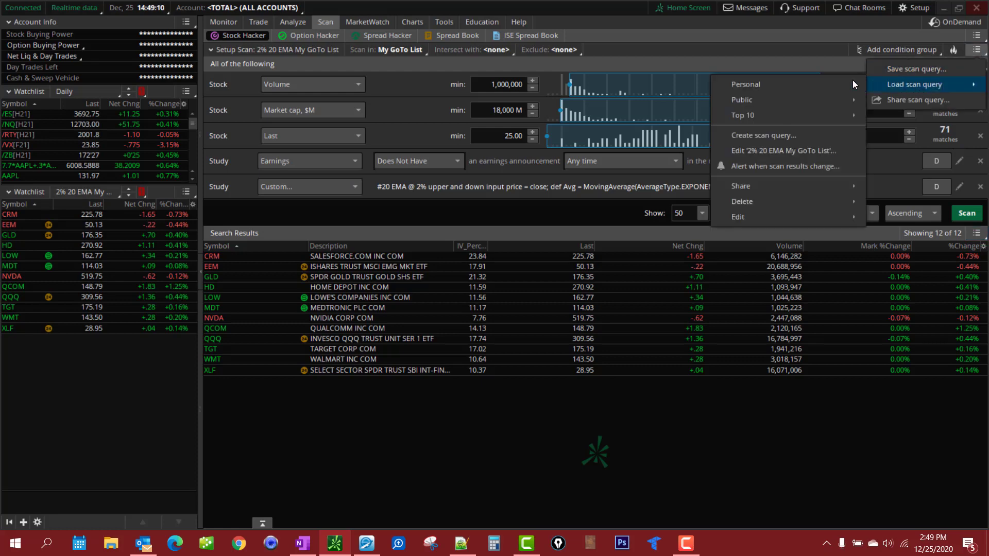
mouse_move(791, 84)
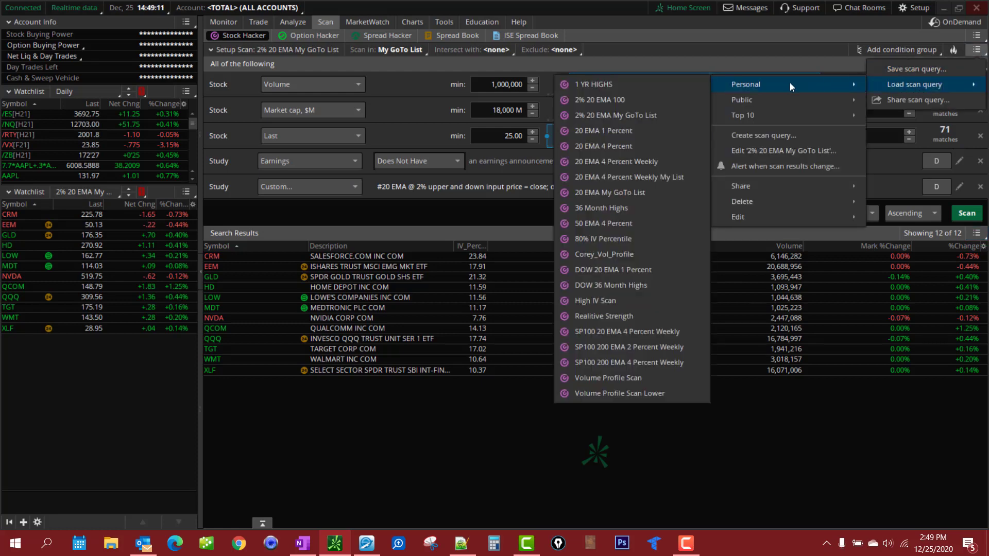
left_click(625, 100)
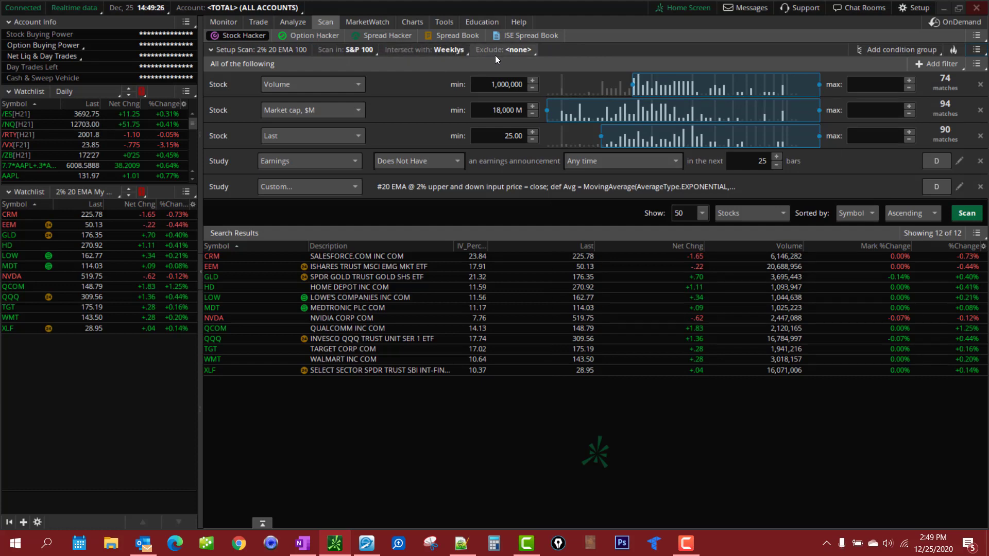
left_click(966, 213)
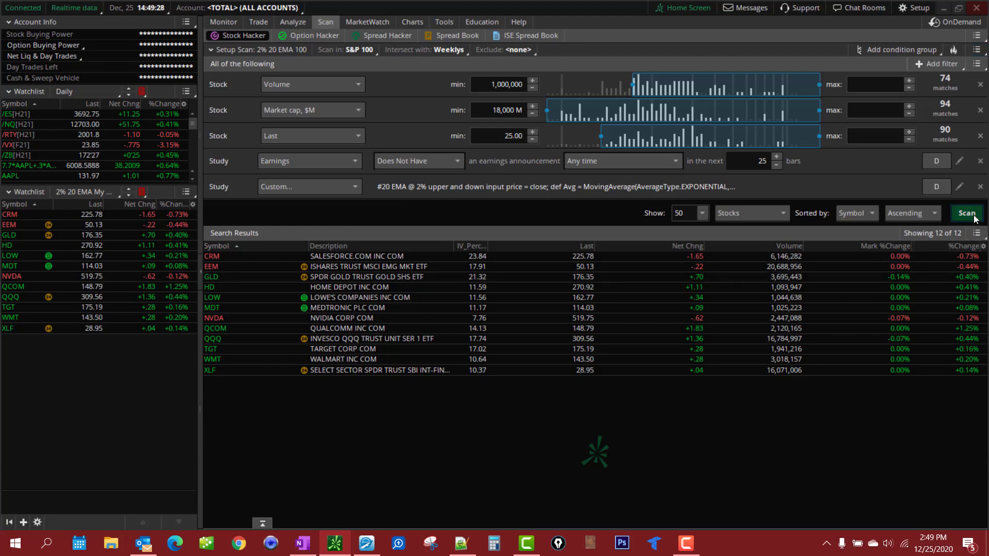
Set the lower watchlist to Personal (1 - E) > 2% 20 EMA 100, showing ABBV through XOM
left_click(89, 192)
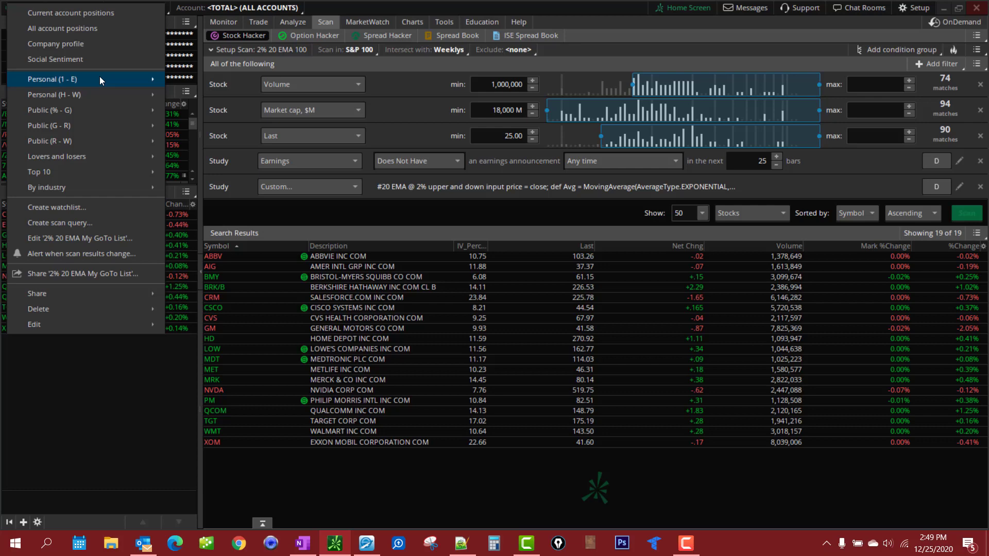
mouse_move(99, 78)
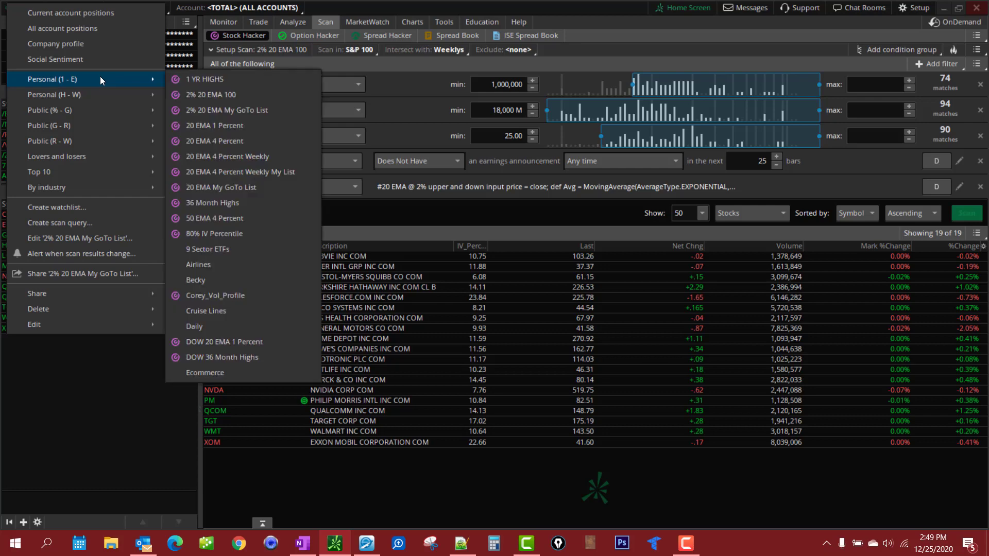
left_click(200, 94)
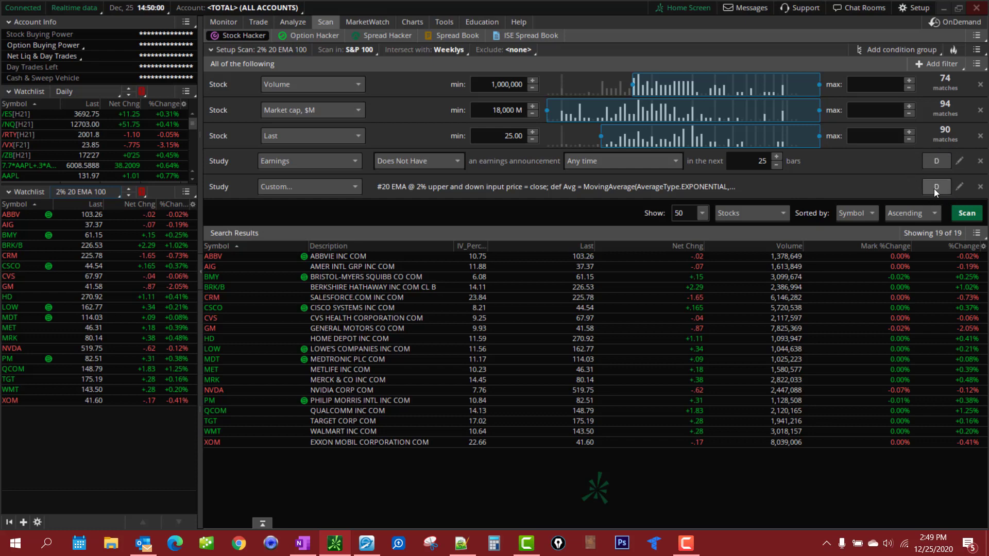
Load the SP100 200 EMA 2 Percent Weekly scan and expand its Study category list
left_click(976, 50)
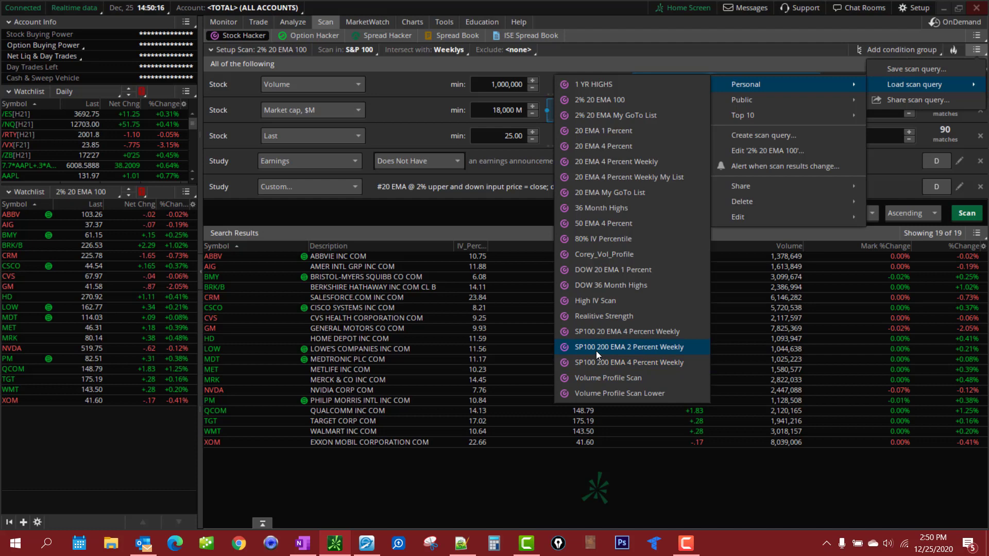
left_click(596, 351)
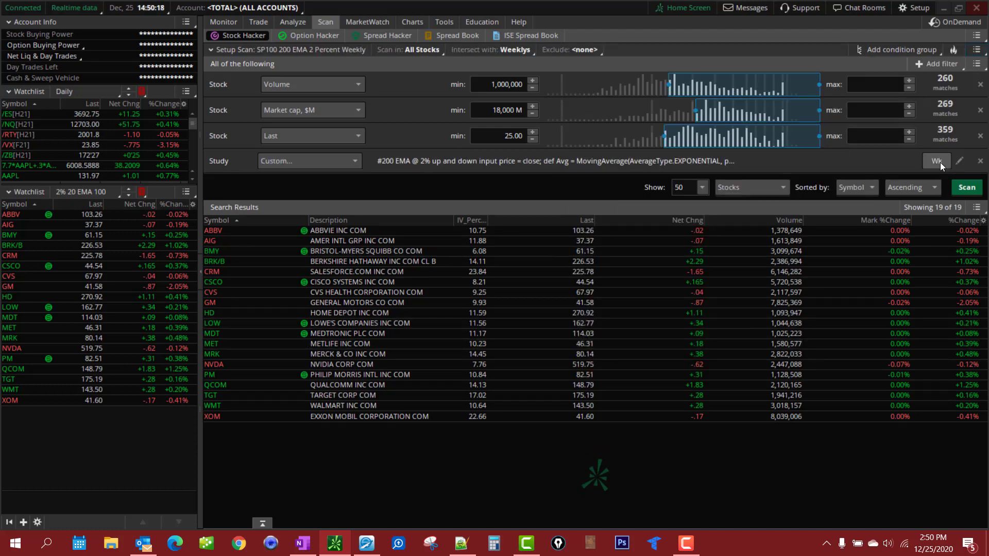
left_click(354, 158)
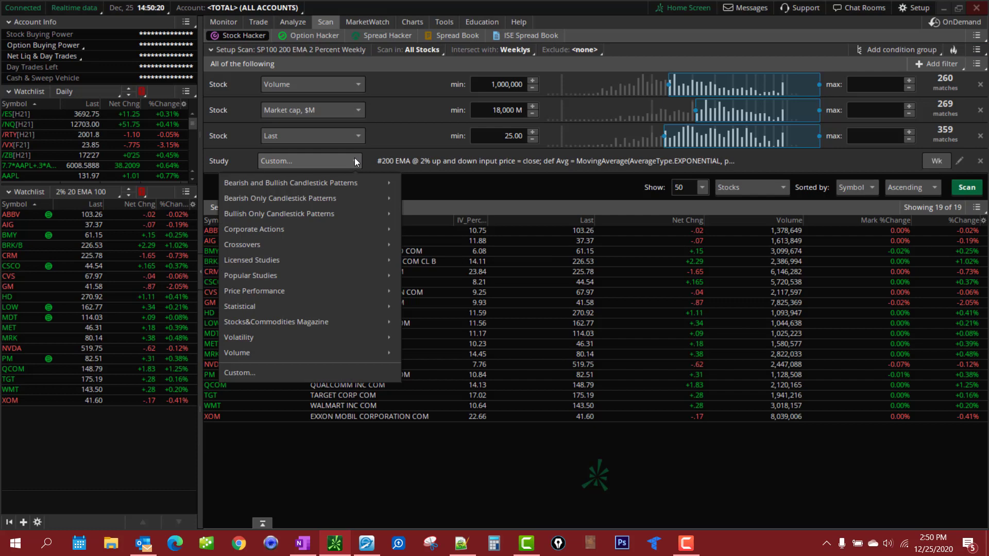
left_click(277, 375)
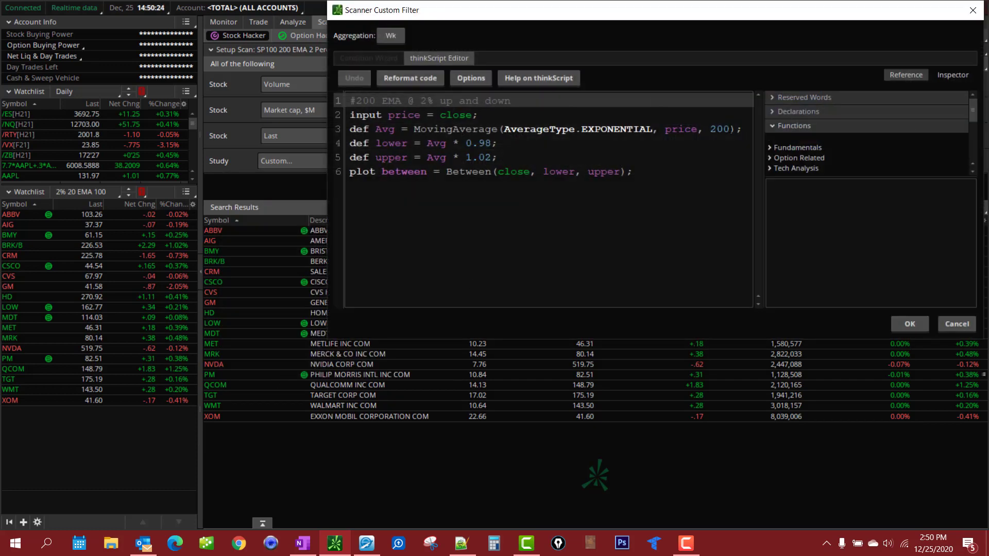
left_click(724, 129)
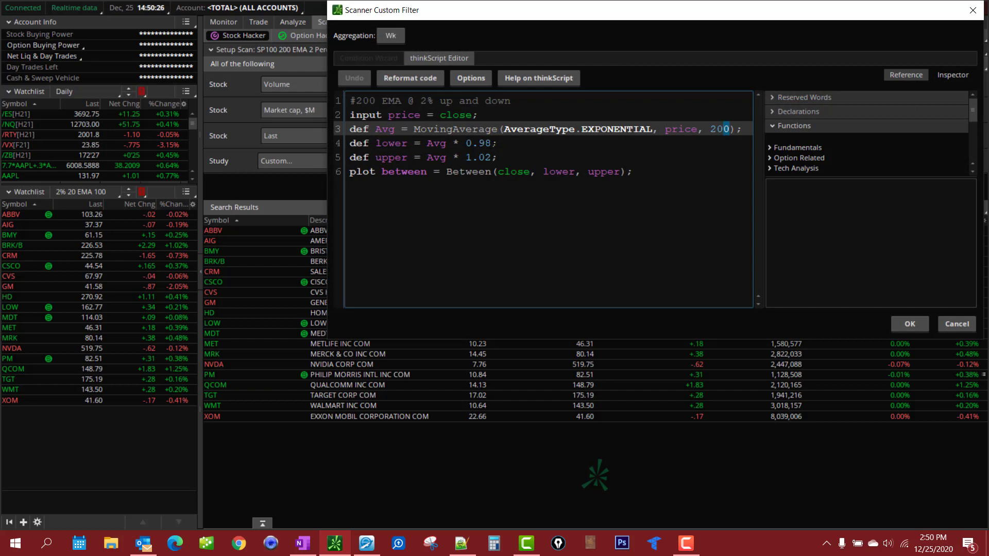
left_click(491, 143)
left_click(486, 157)
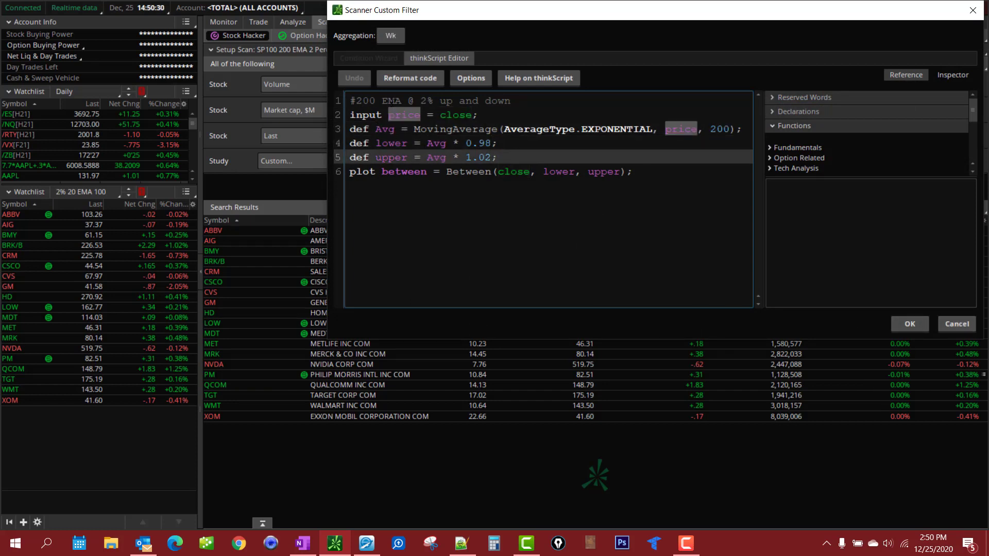
left_click(952, 324)
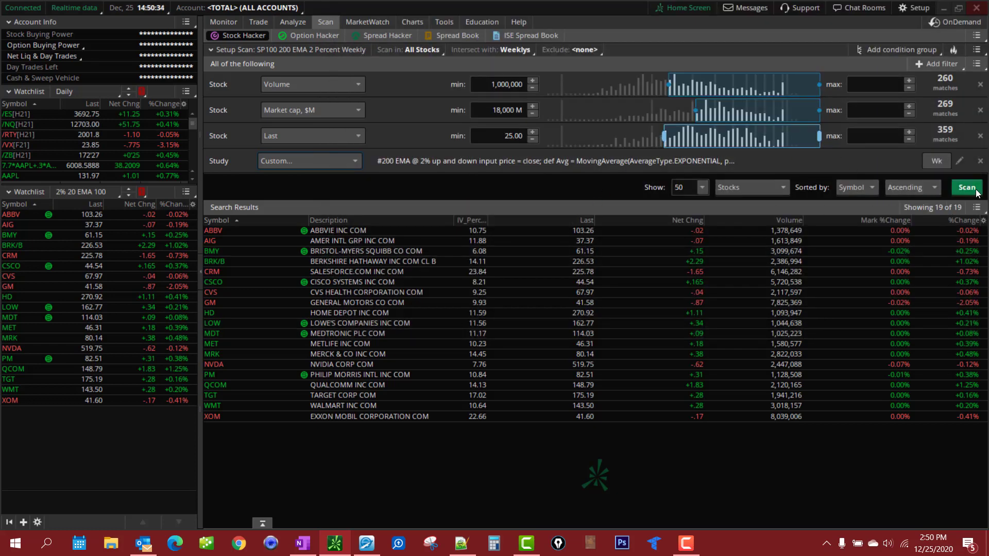
Rerun the scan for 10 matches and set the watchlist to Personal (H - W) > SP100 200 EMA 2 Percent Weekly
left_click(975, 191)
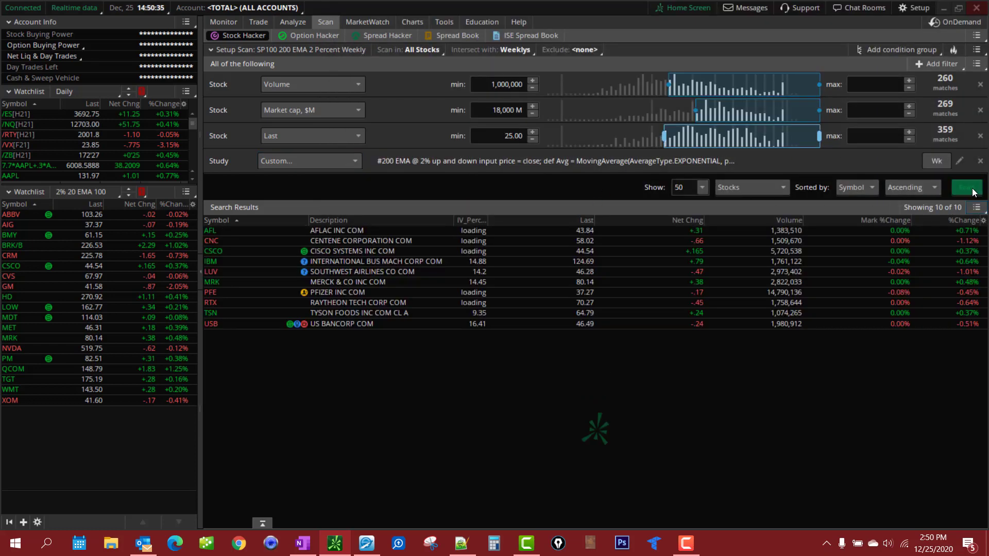
left_click(70, 196)
mouse_move(106, 83)
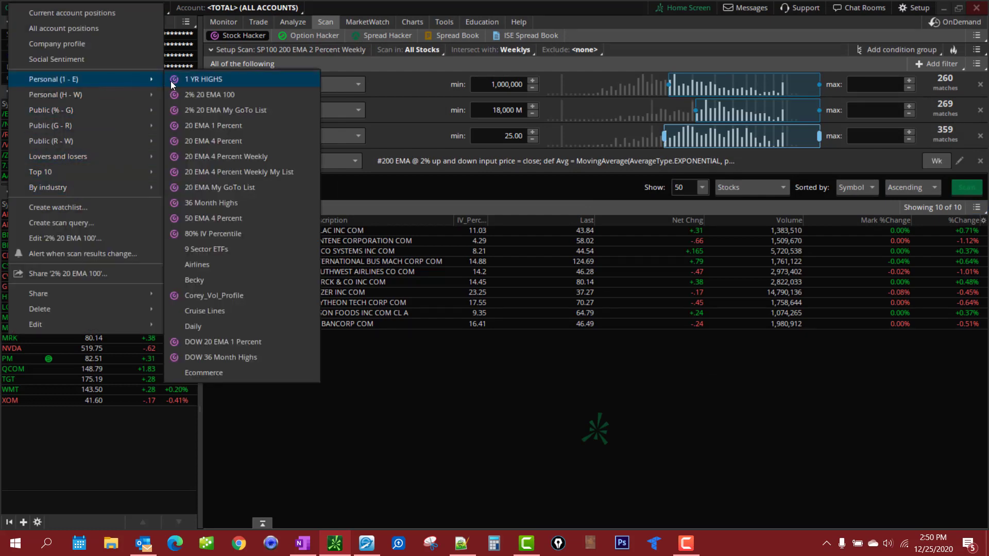
mouse_move(146, 96)
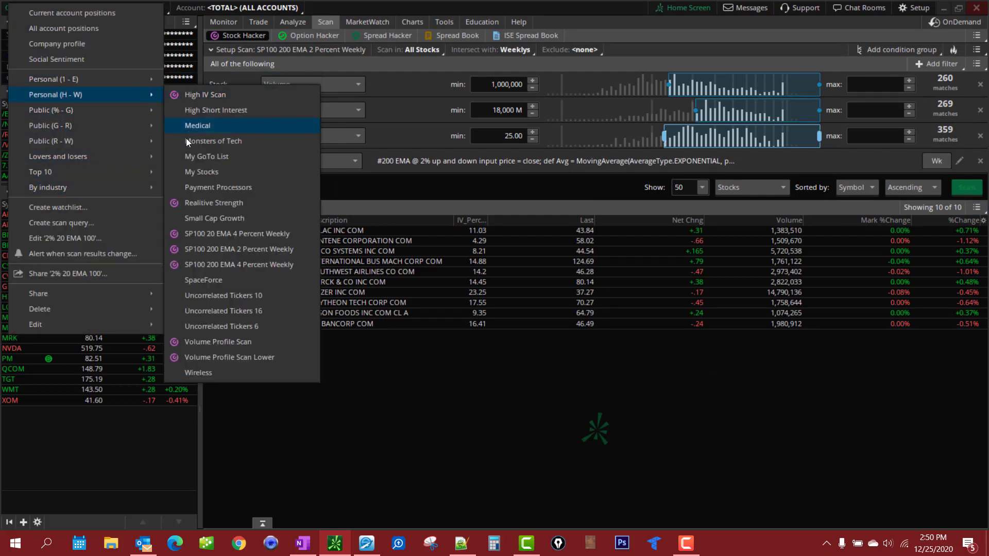
left_click(224, 249)
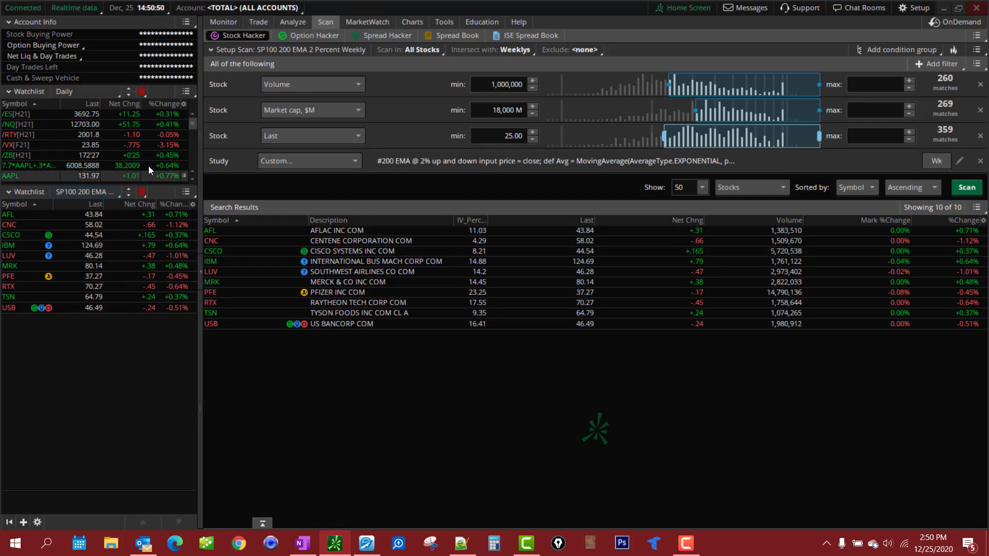
left_click(297, 166)
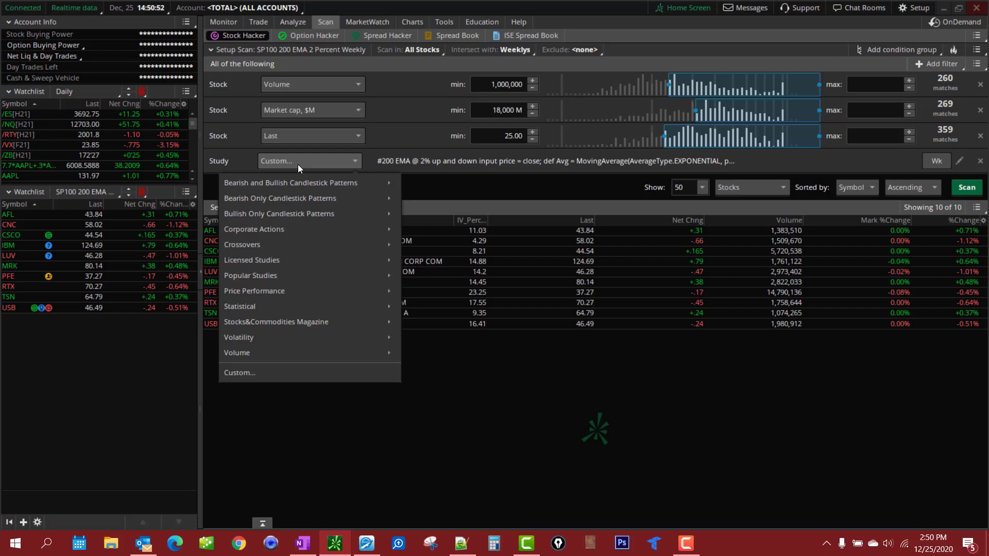
left_click(250, 373)
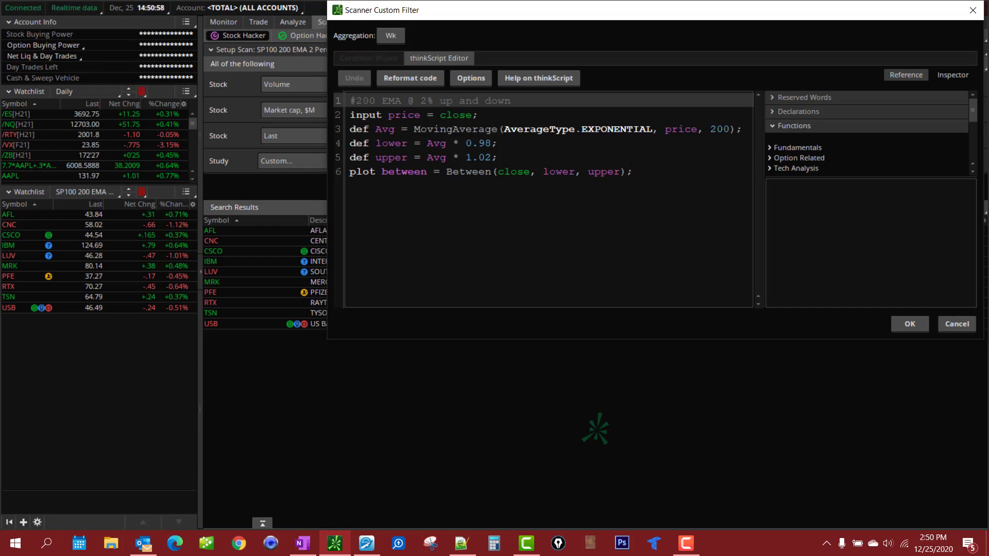
left_click(581, 129)
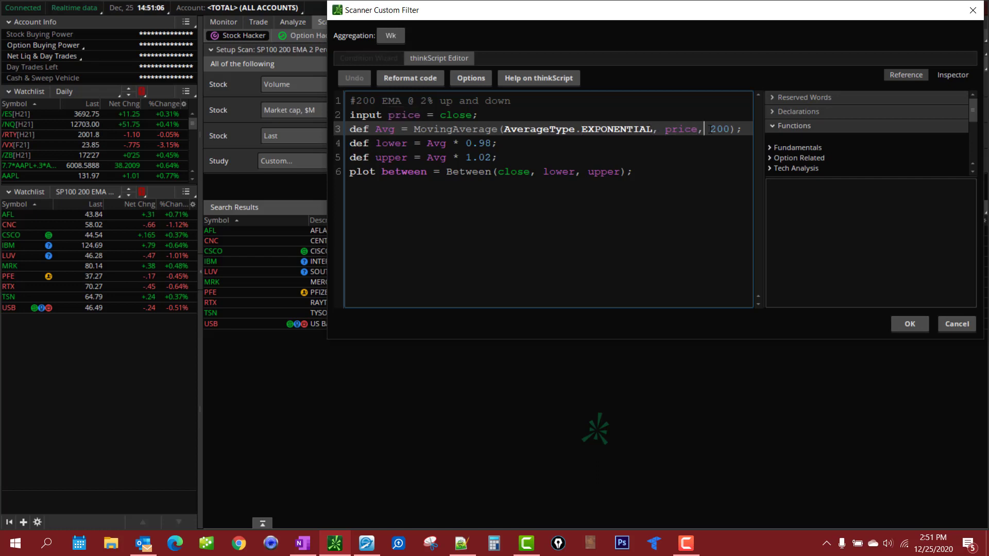
left_click_drag(709, 129, 728, 129)
left_click(725, 128)
left_click_drag(722, 128, 710, 129)
left_click(523, 153)
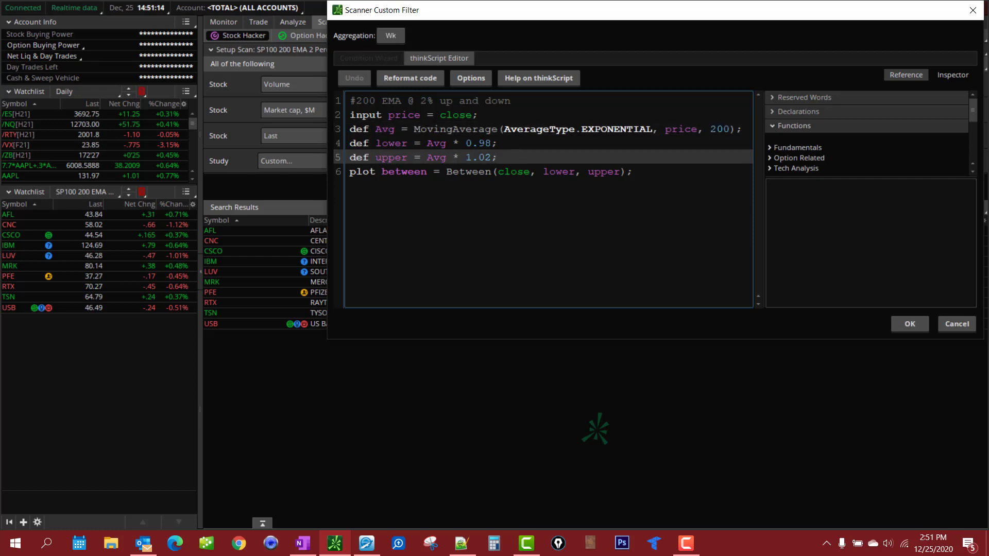
left_click(486, 143)
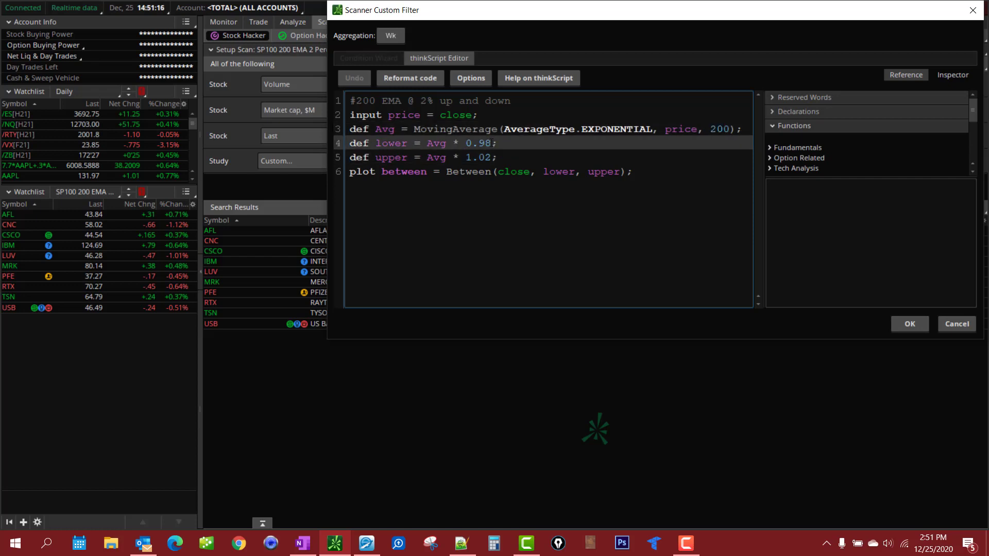
key("Delete")
type("6")
left_click(485, 157)
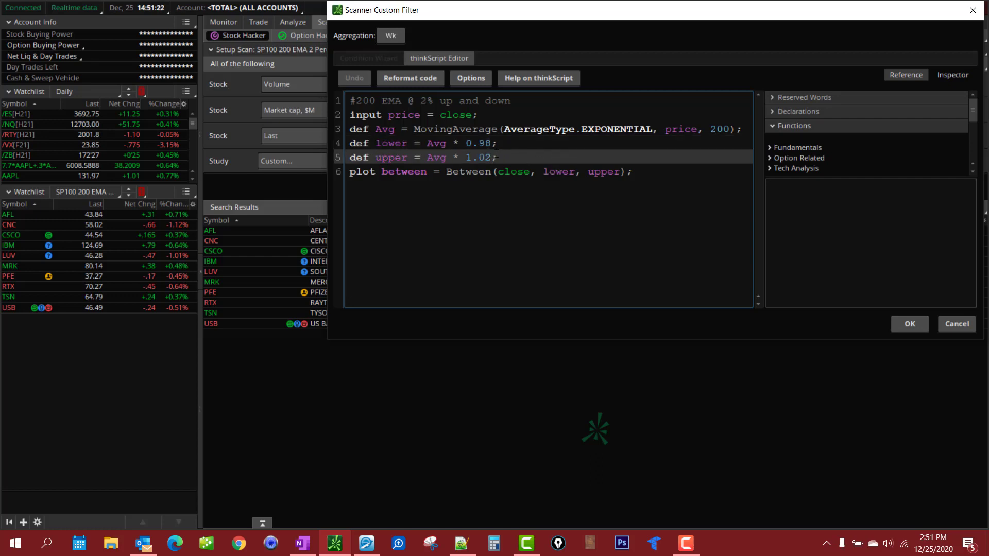
left_click(951, 324)
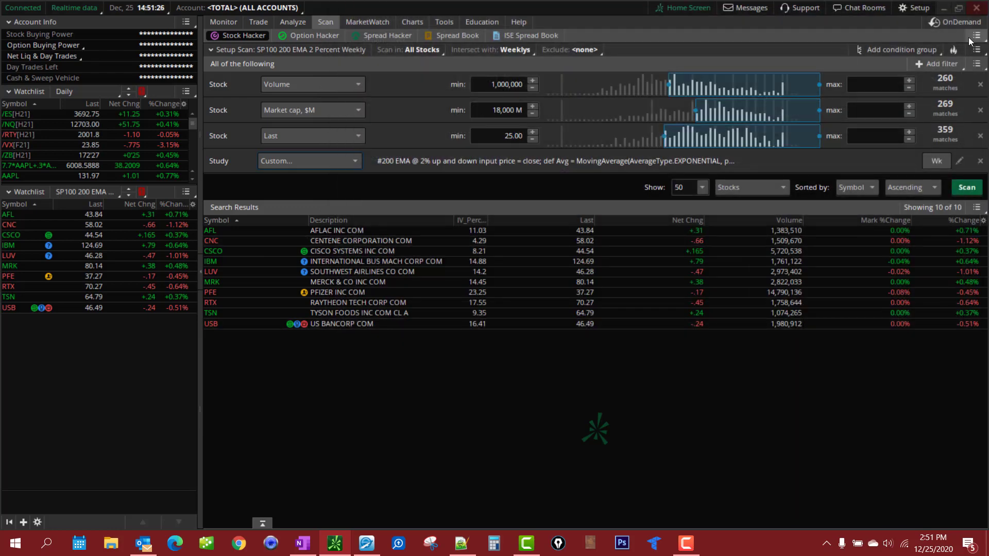
Load Personal > SP100 200 EMA 4 Percent Weekly, with its no-earnings-in-25-bars filter, and run it
left_click(976, 50)
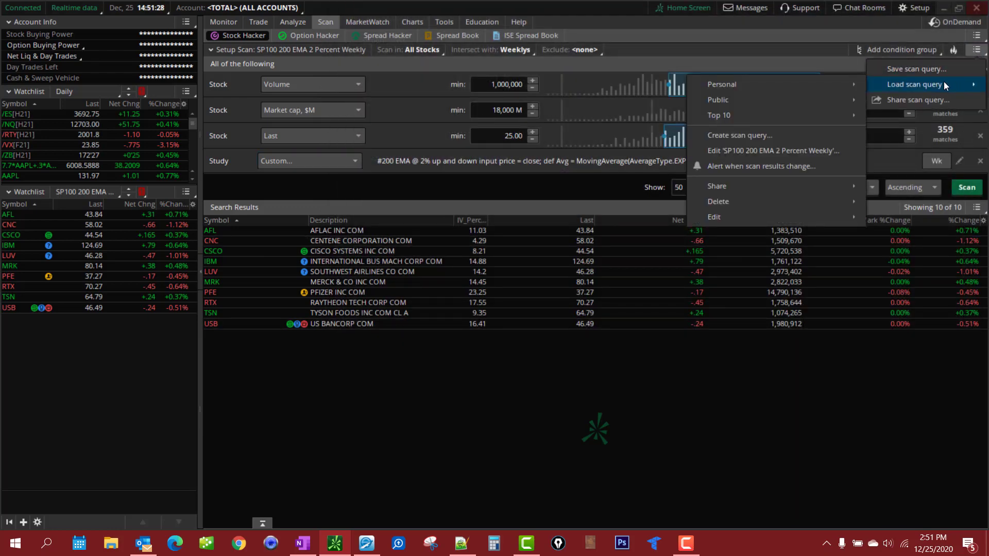
mouse_move(934, 82)
mouse_move(722, 84)
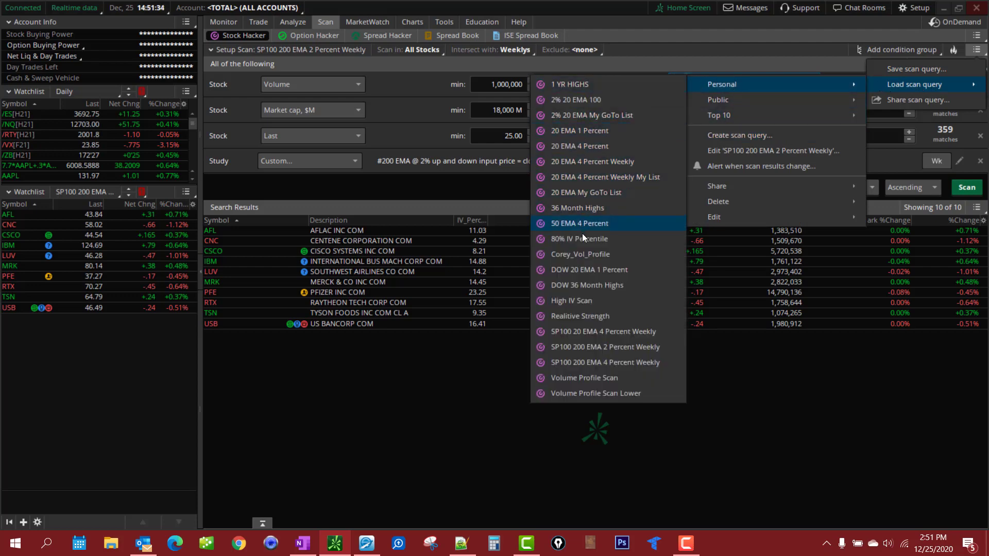
left_click(611, 363)
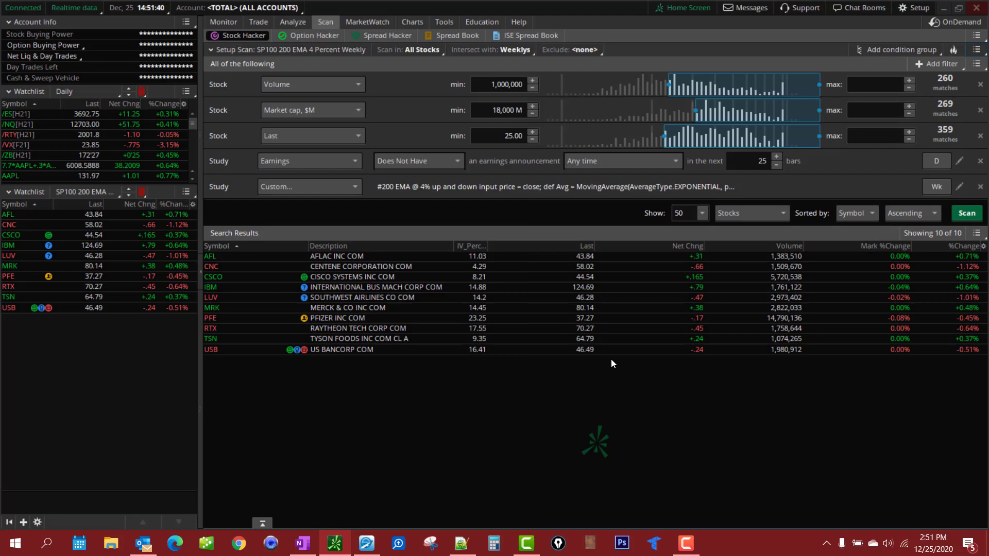
left_click(971, 212)
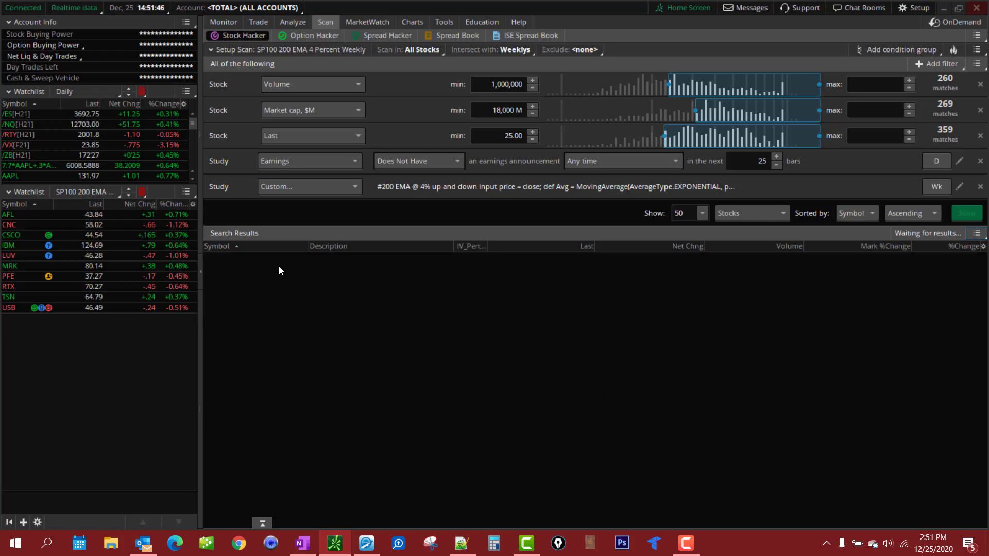
Change the custom study's MovingAverage length from 200 to 20 and rerun the scan for 15 results
left_click(302, 187)
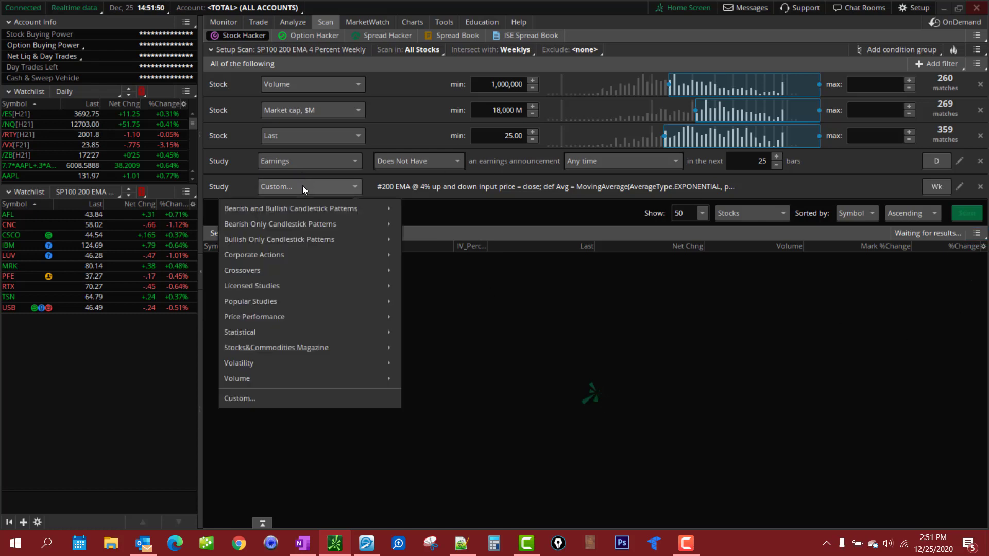
left_click(271, 399)
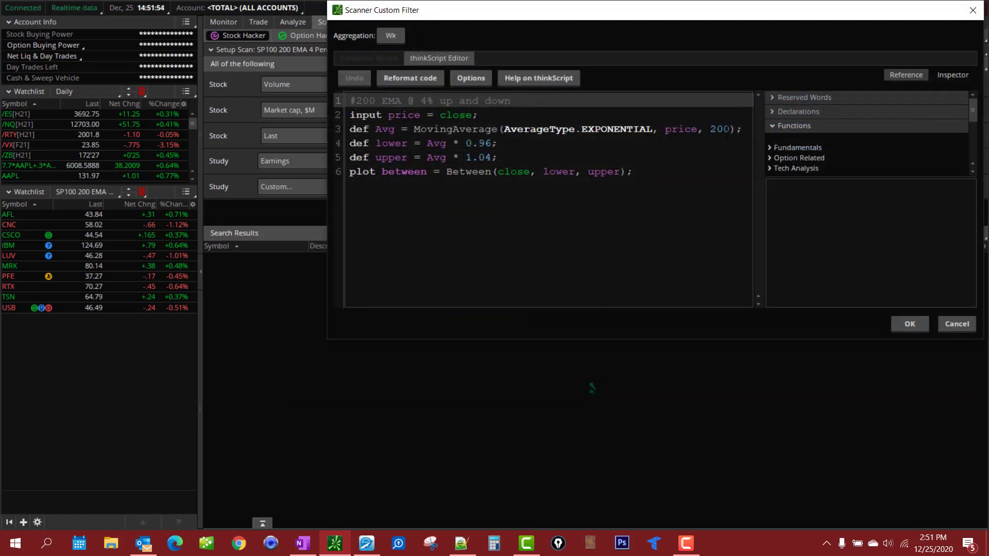
left_click(723, 129)
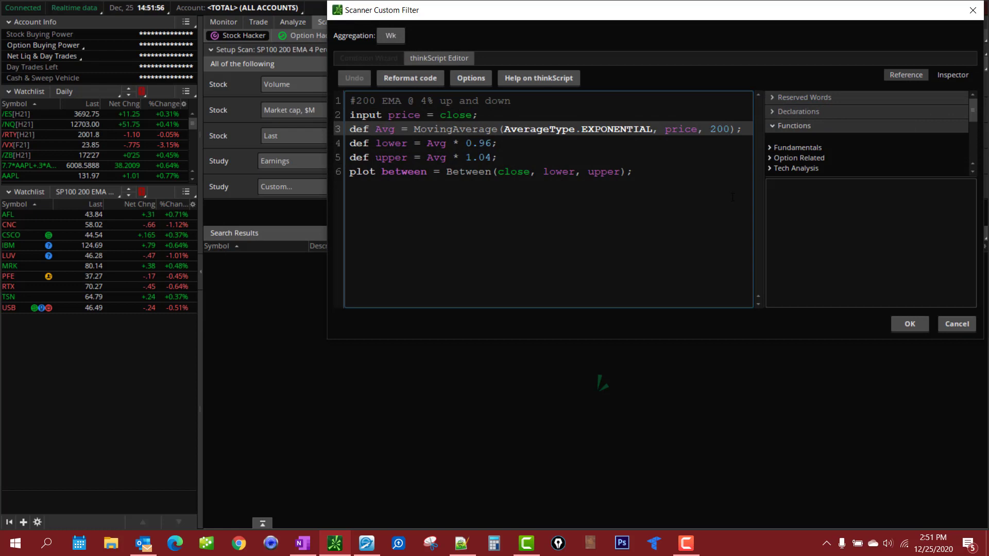
key("Delete")
left_click(904, 325)
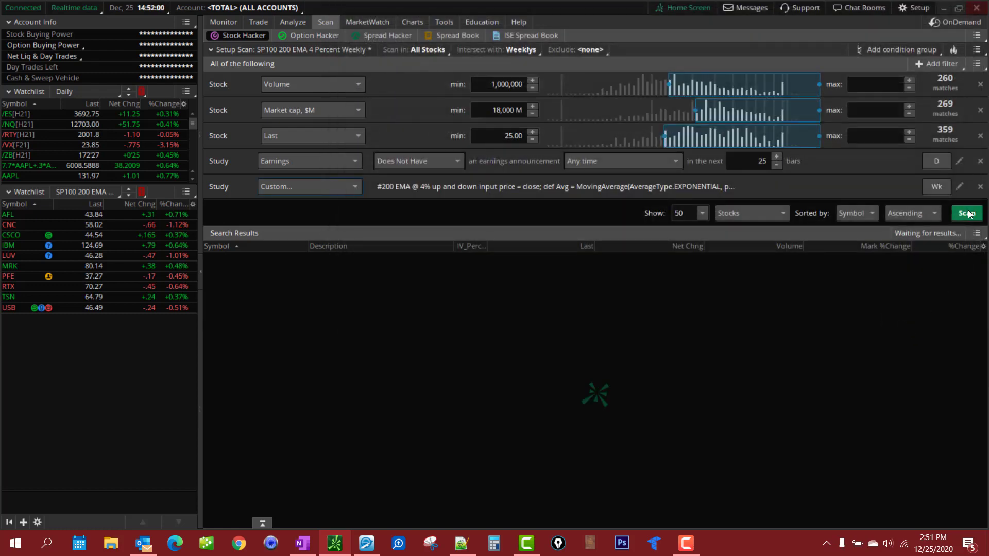
left_click(966, 213)
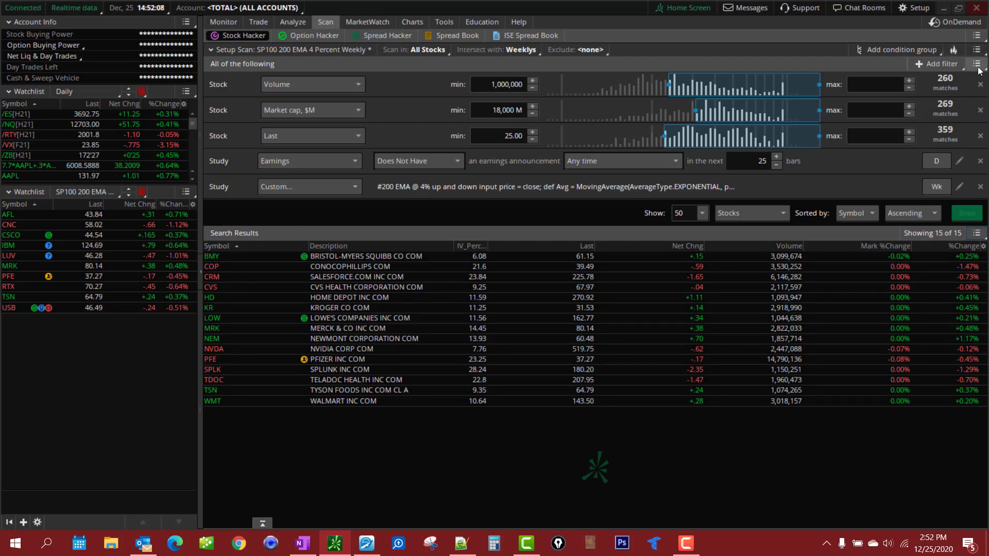
Save the scan query as 'SP100 20 EMA 4 Percent Weekly', confirming the overwrite
left_click(977, 50)
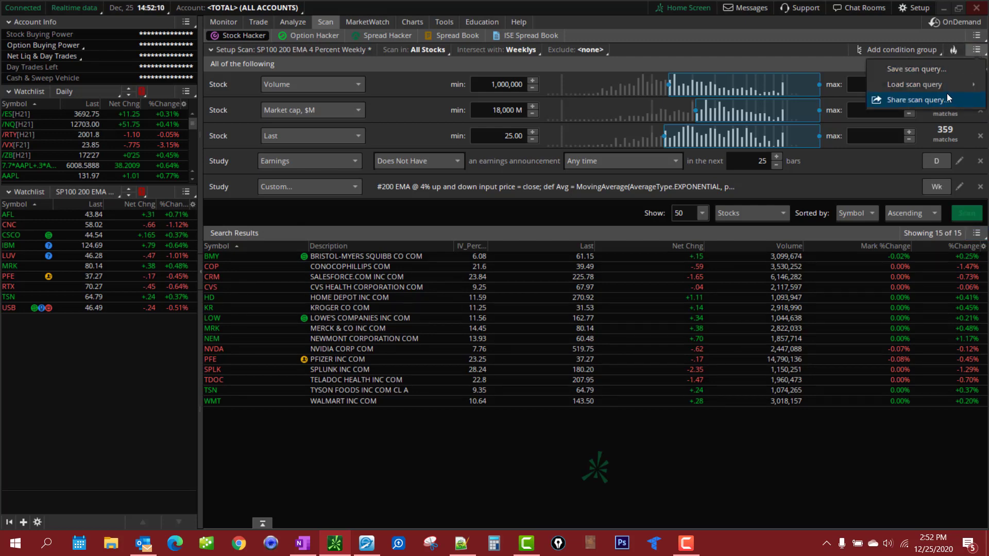
left_click(917, 72)
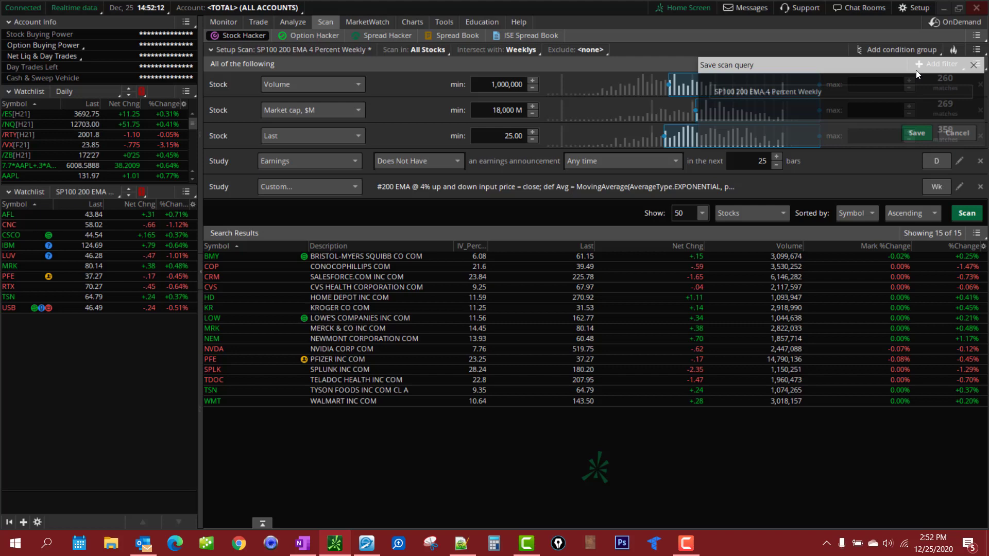
left_click(745, 92)
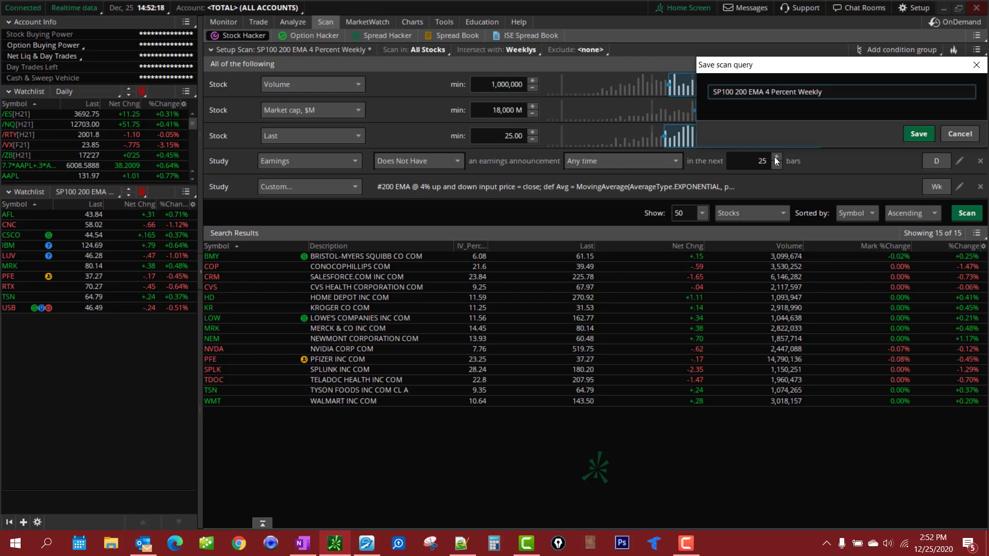
key("BackSpace")
left_click(909, 135)
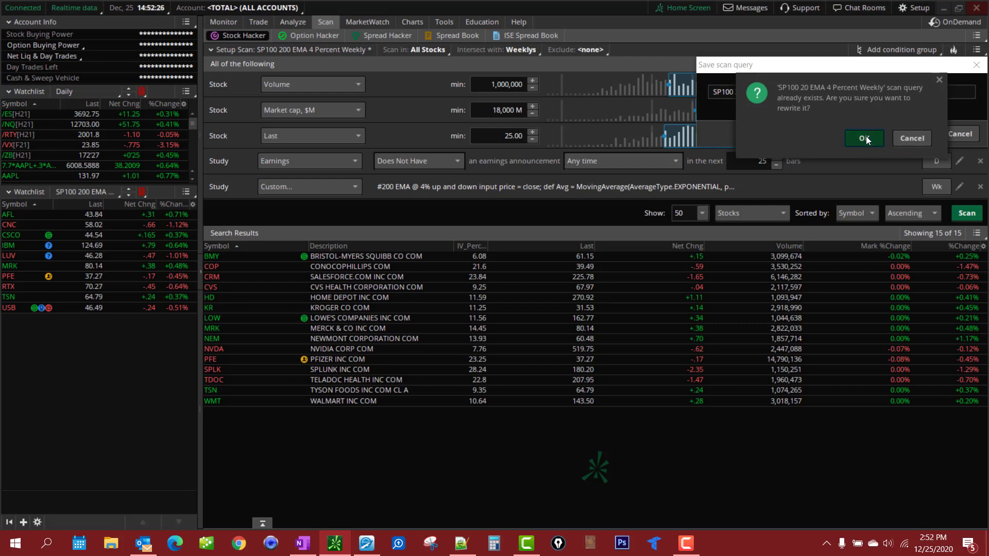
left_click(864, 139)
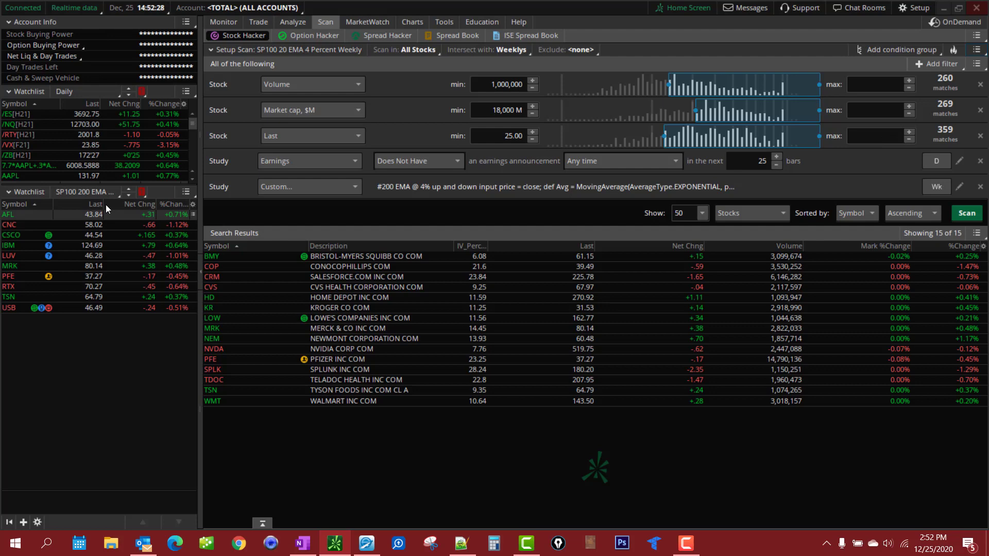
Set the watchlist to Personal (H - W) > SP100 20 EMA 4 Percent Weekly and return to Charts
left_click(91, 191)
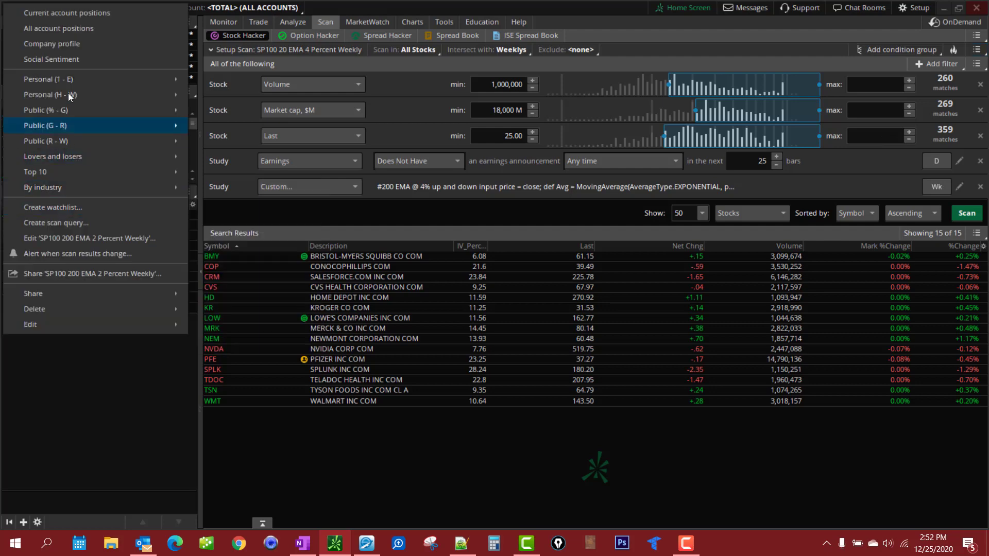
mouse_move(74, 97)
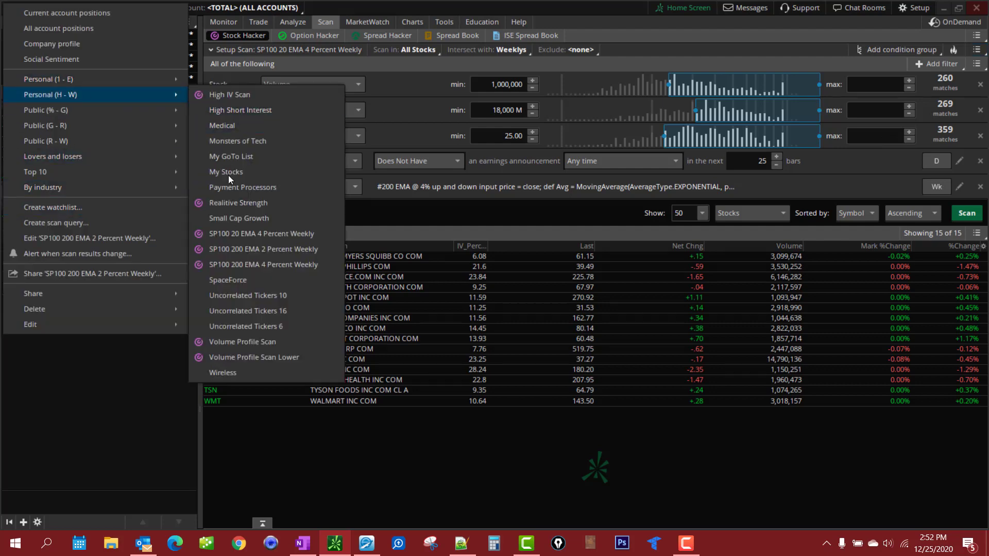
left_click(262, 234)
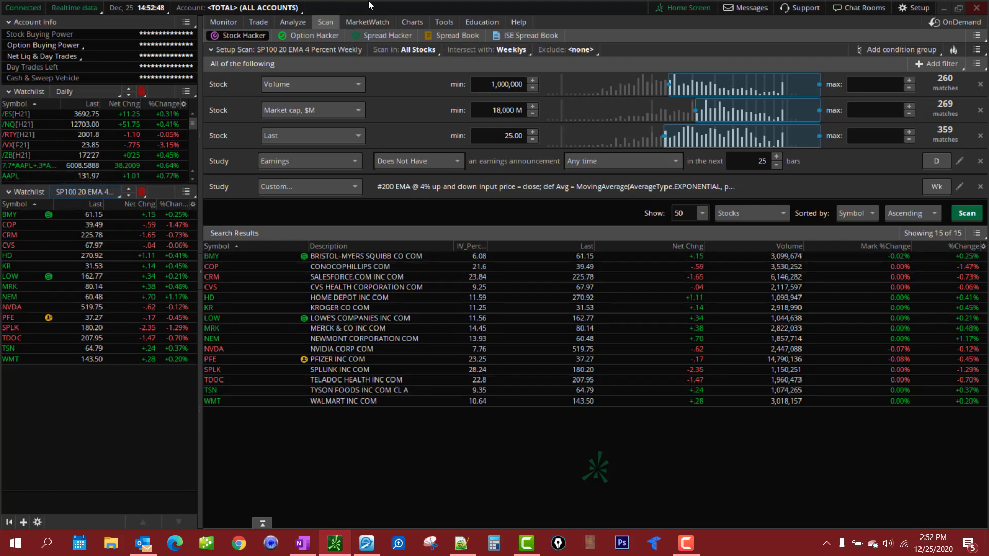
left_click(415, 23)
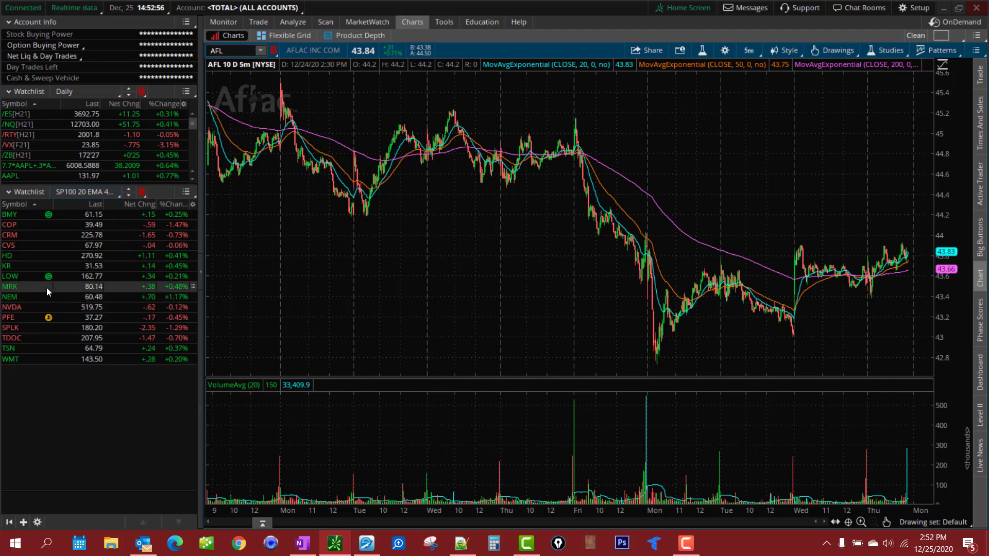
Chart BMY, COP and then HD (Home Depot) from the scan watchlist
left_click(10, 217)
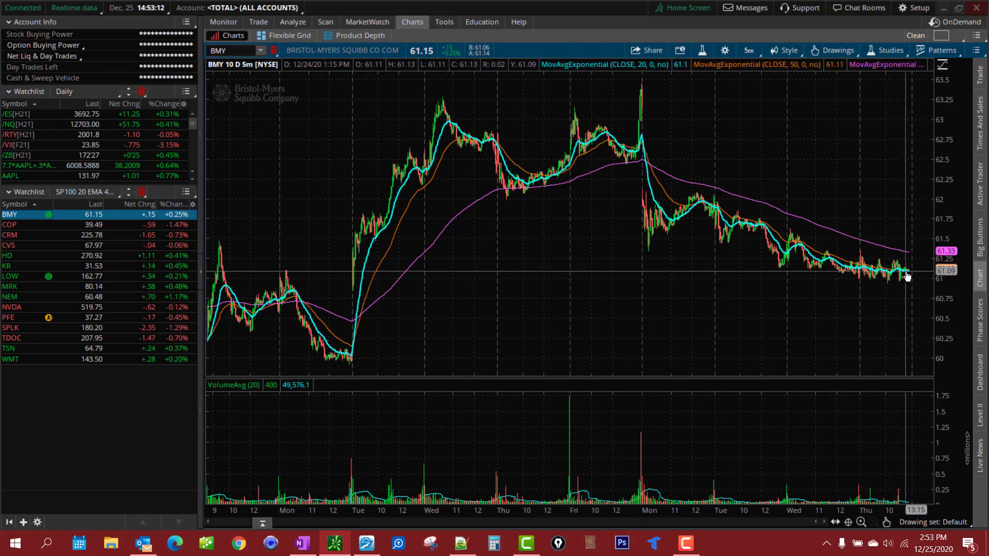
left_click(13, 224)
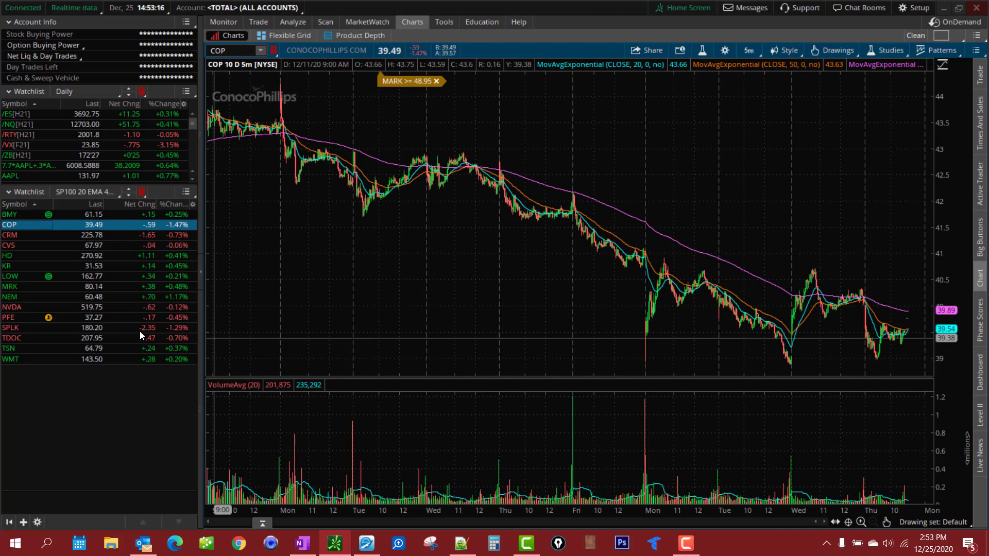
left_click(42, 256)
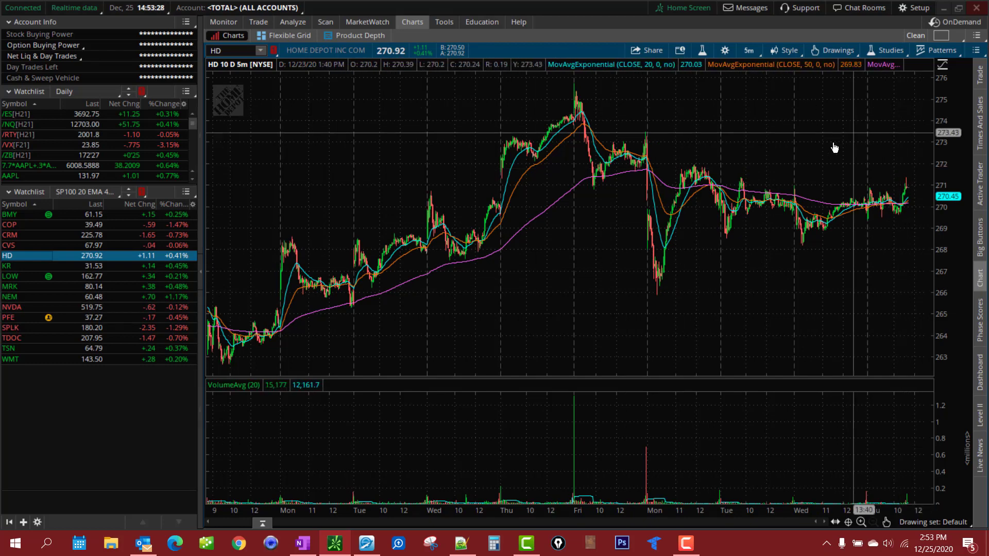
Switch the chart time frame from 5m to 3 Y W weekly bars
left_click(749, 49)
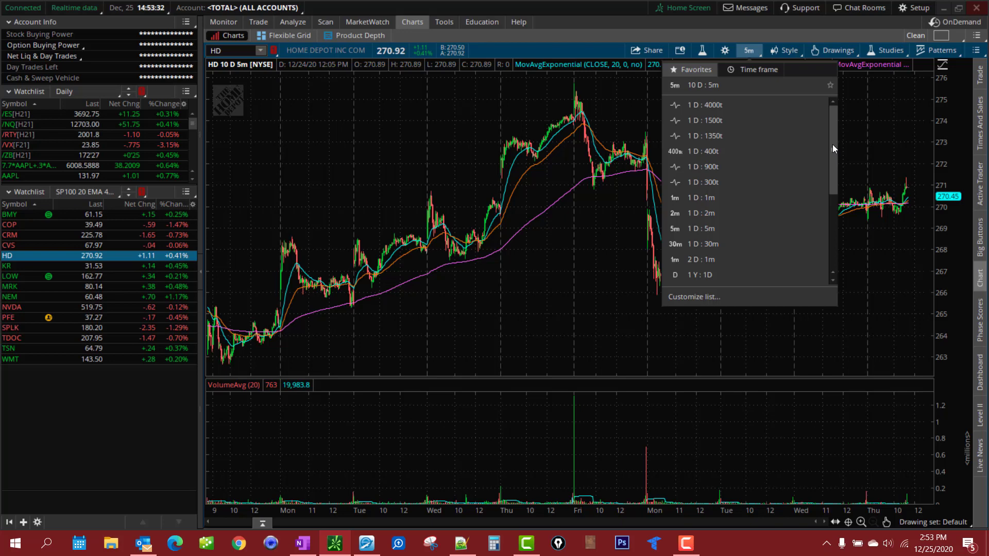
left_click_drag(834, 148, 827, 227)
left_click(690, 266)
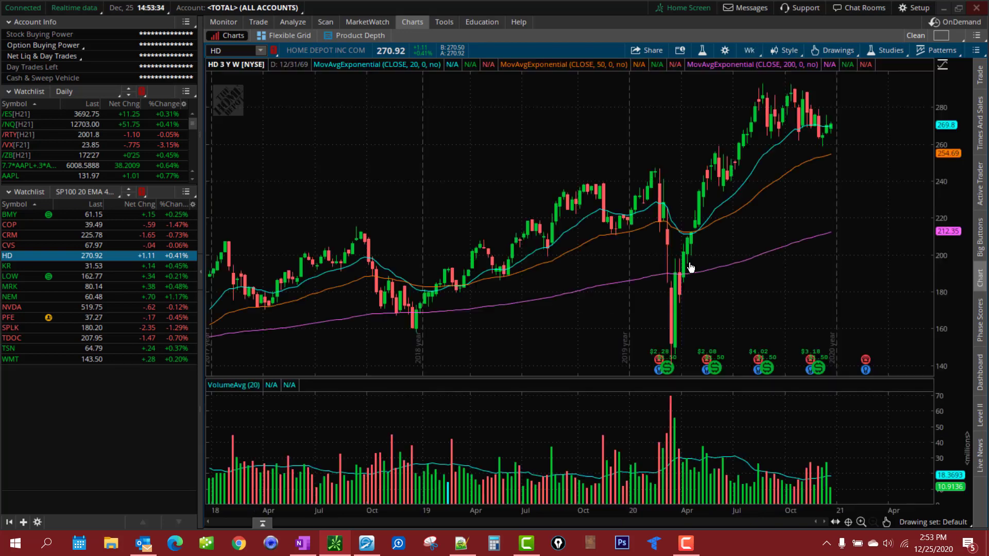
Review BMY, COP and HD on the weekly chart, then bring up Windows Calendar
left_click(25, 213)
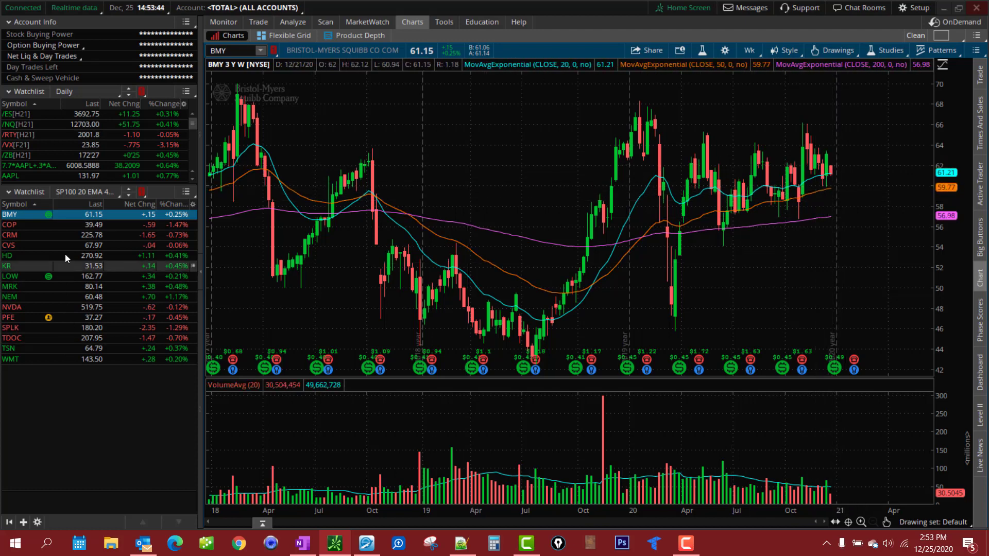
left_click(11, 226)
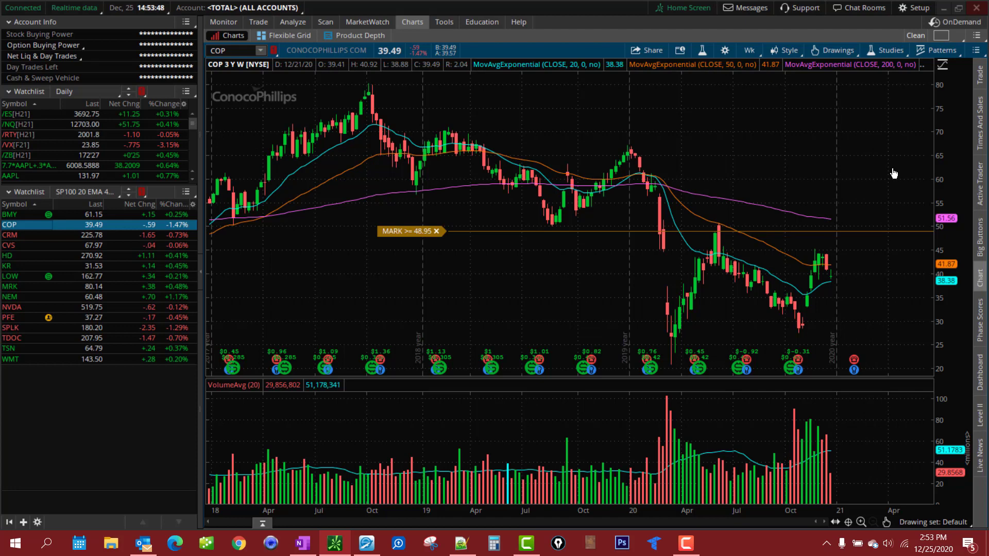
left_click(8, 257)
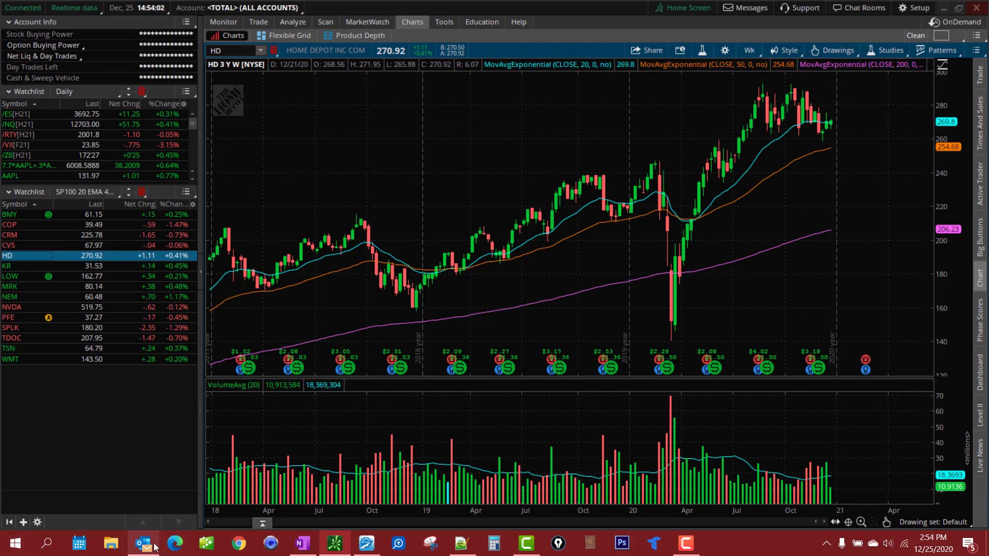
left_click(79, 544)
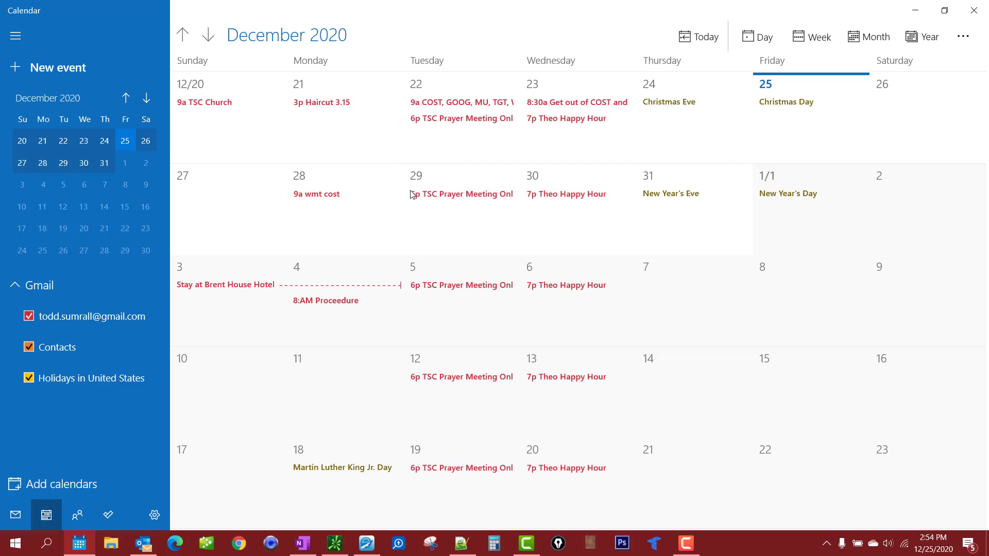
Retitle the December 28 'wmt cost' event to 'wmt cost hd weekly' and save it
left_click(352, 208)
left_click(352, 208)
left_click(343, 201)
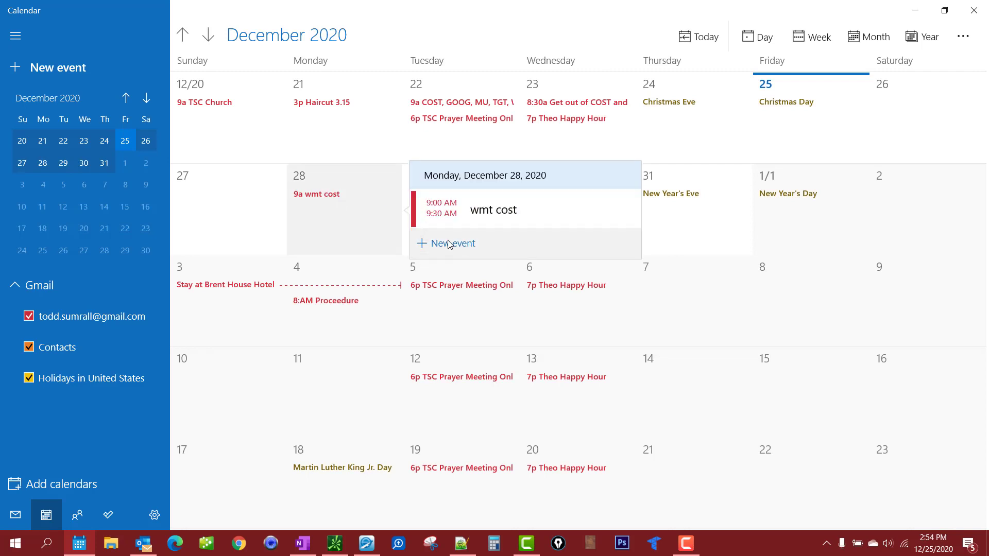
left_click(551, 210)
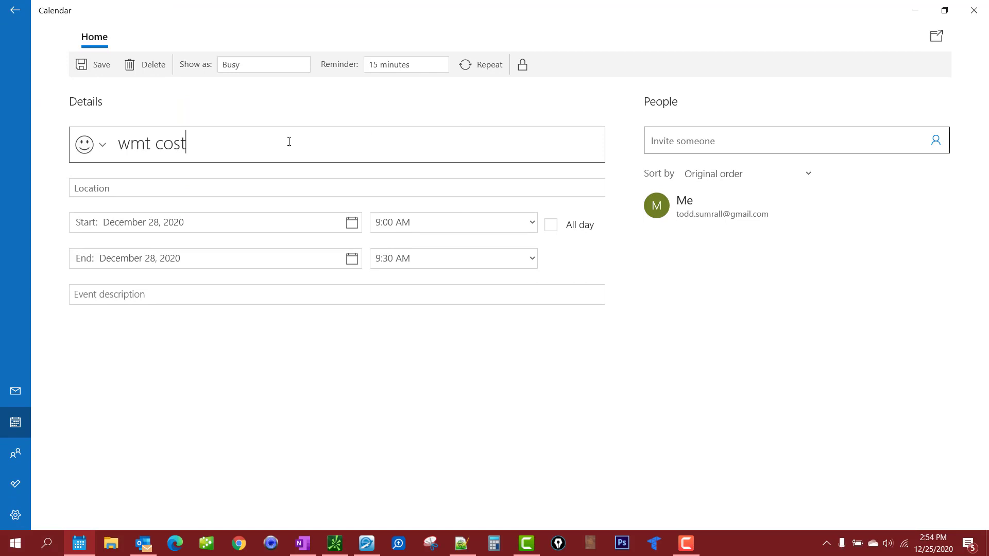
type("hd weekly")
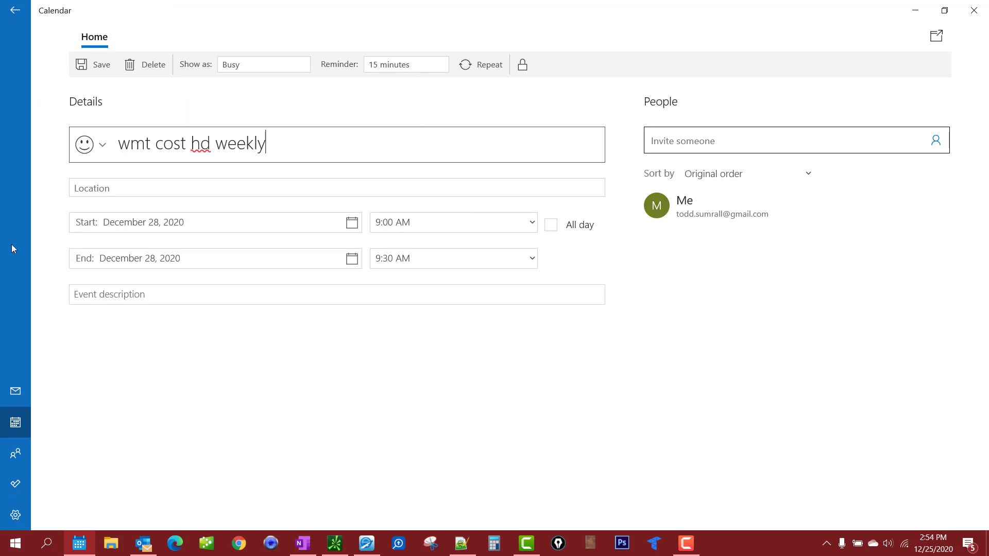
left_click(94, 60)
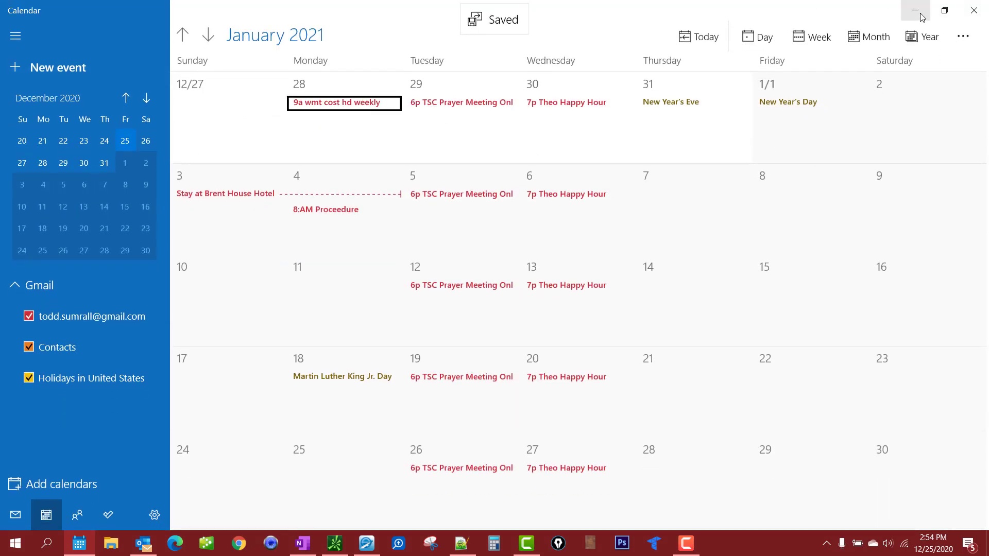
Back in thinkorswim, chart LOW, NVDA and then WMT on the weekly view
left_click(975, 13)
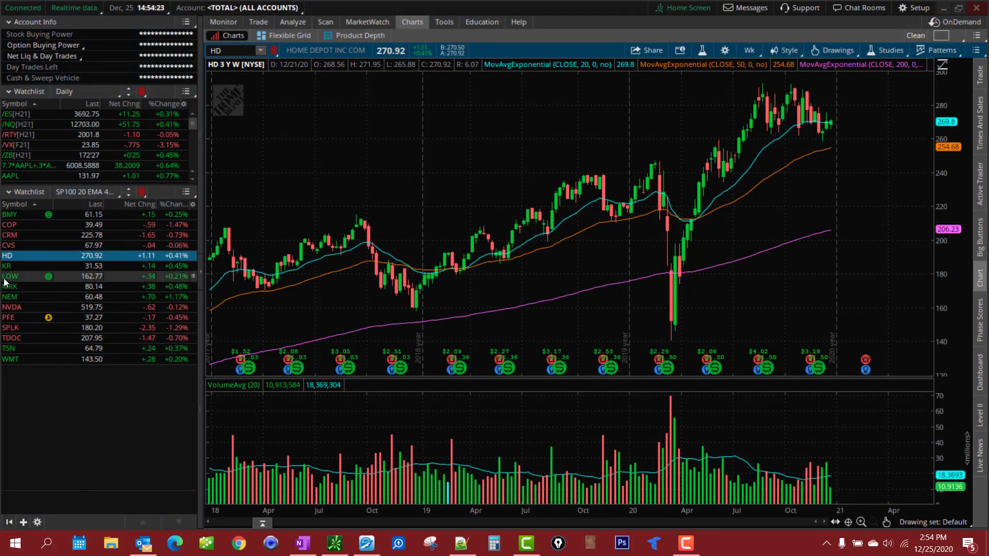
left_click(10, 277)
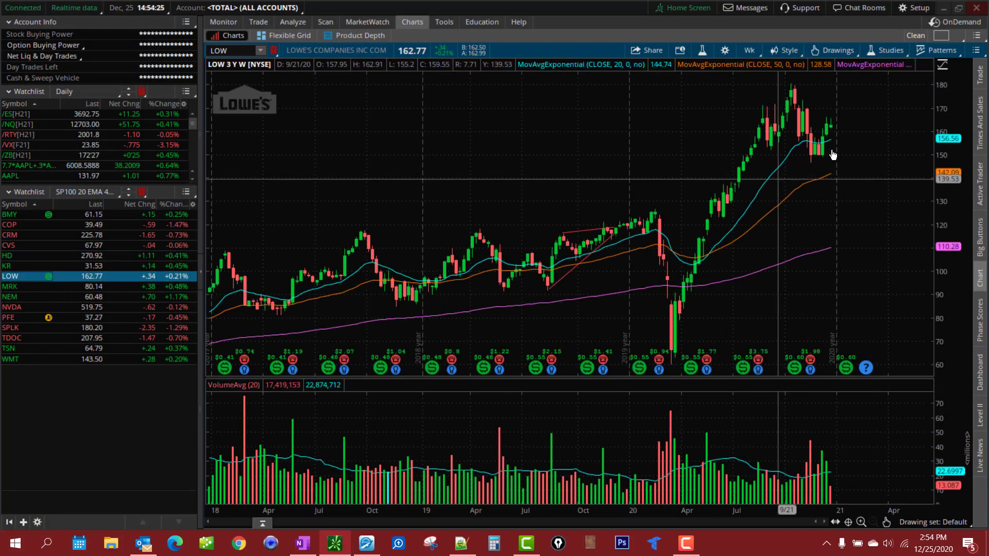
left_click(16, 309)
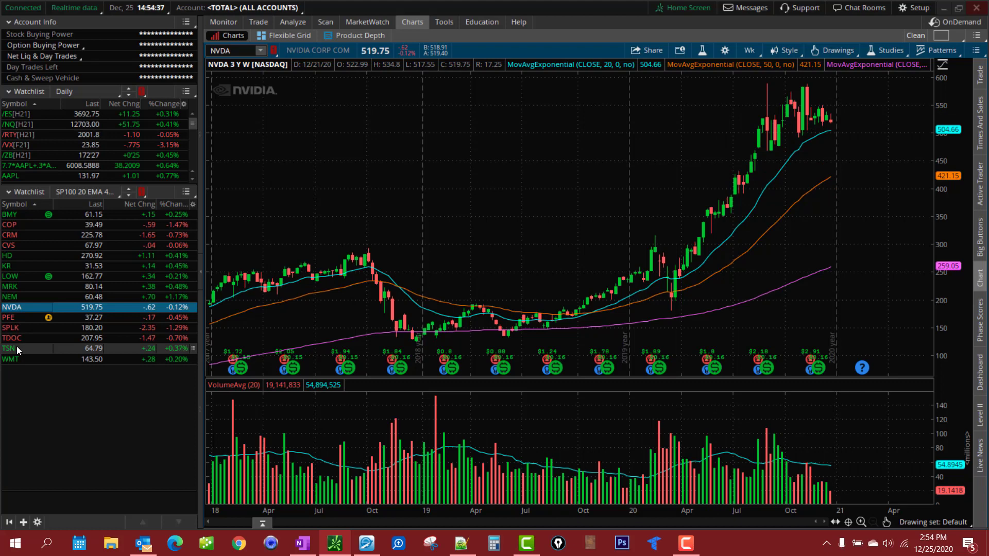
left_click(17, 360)
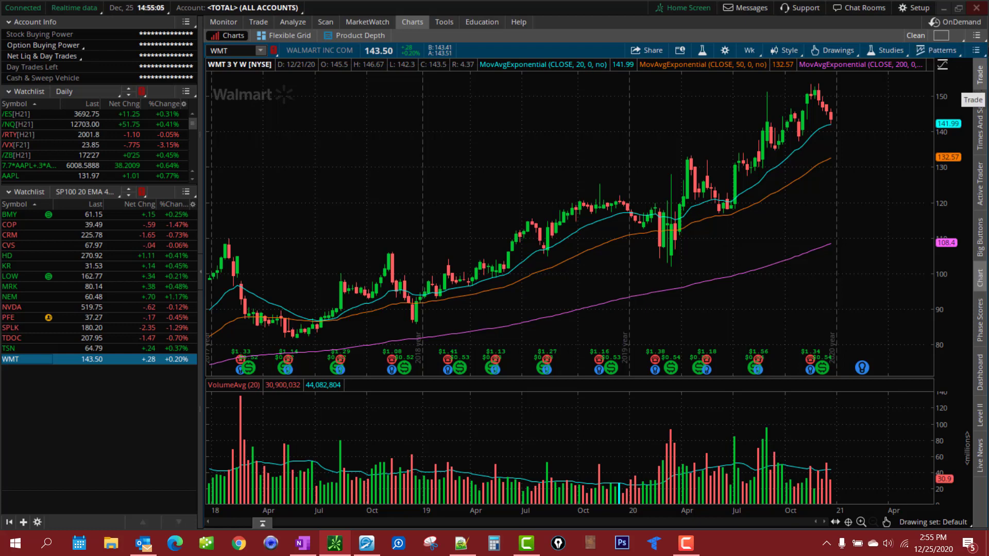
Leave the chart actions menu unused and switch to the Scan tab's stock scanner
left_click(977, 36)
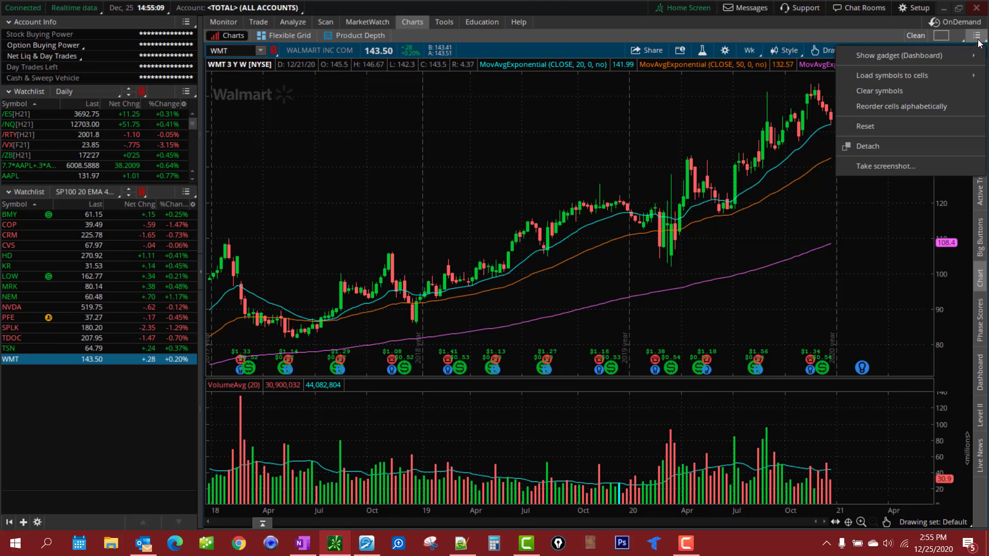
left_click(985, 58)
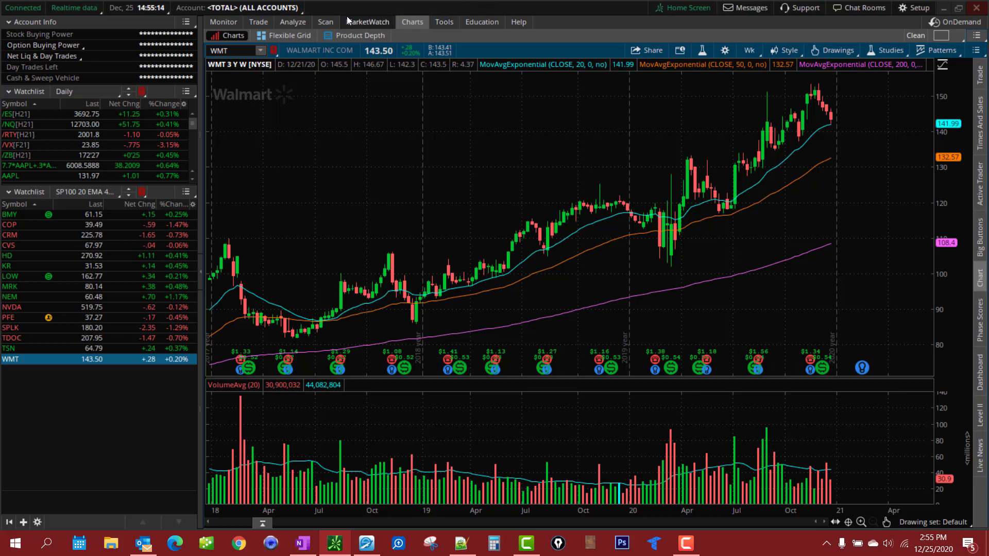
left_click(332, 21)
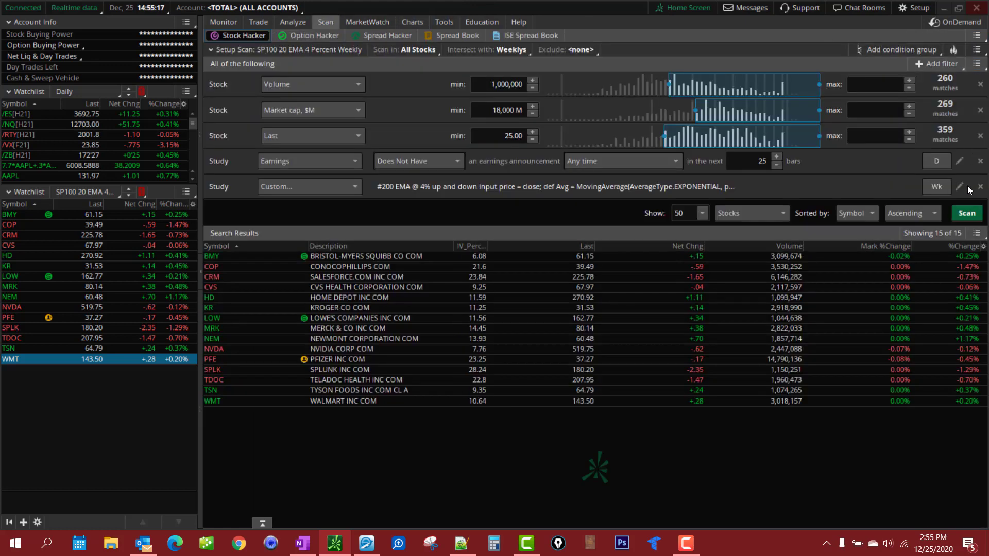
Start sharing the SP100 20 EMA 4 Percent Weekly scan query, then cancel
left_click(976, 50)
mouse_move(945, 89)
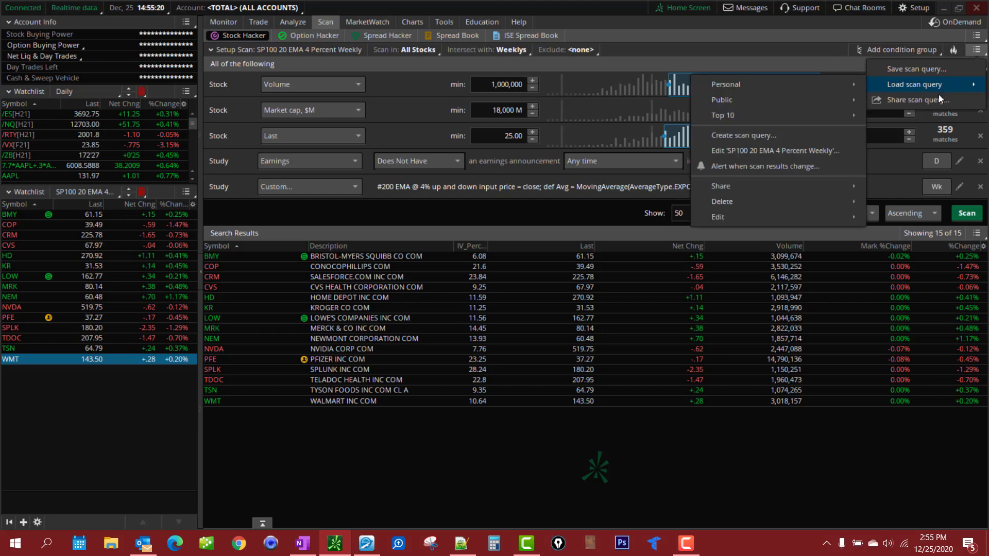
left_click(934, 101)
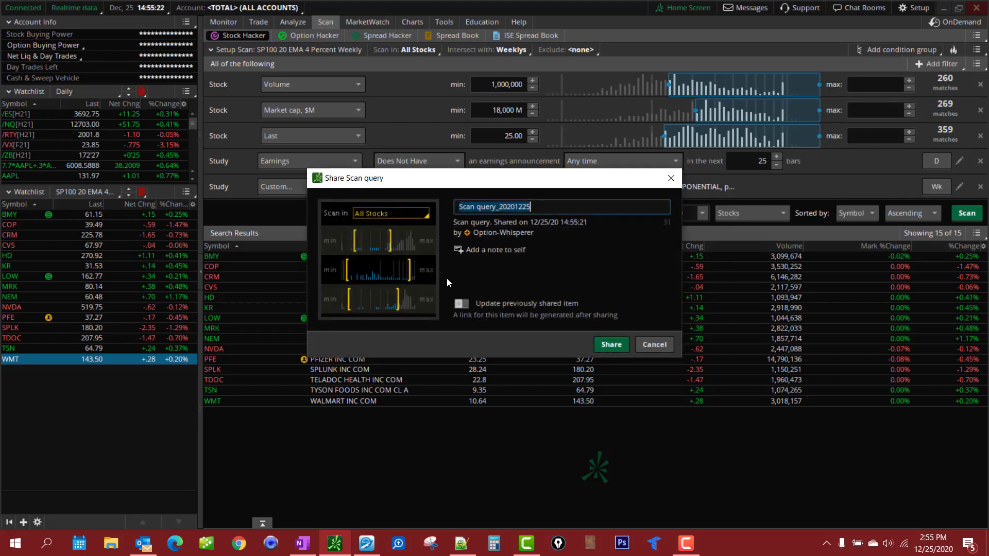
left_click(663, 349)
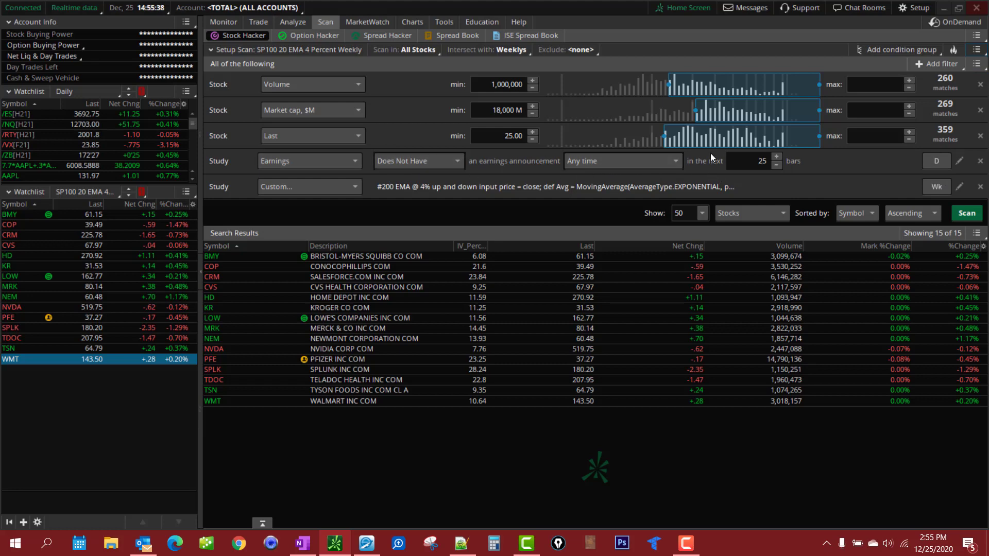
Load the Personal '2% 20 EMA 100' scan query and rerun it for 19 results
left_click(979, 54)
mouse_move(944, 86)
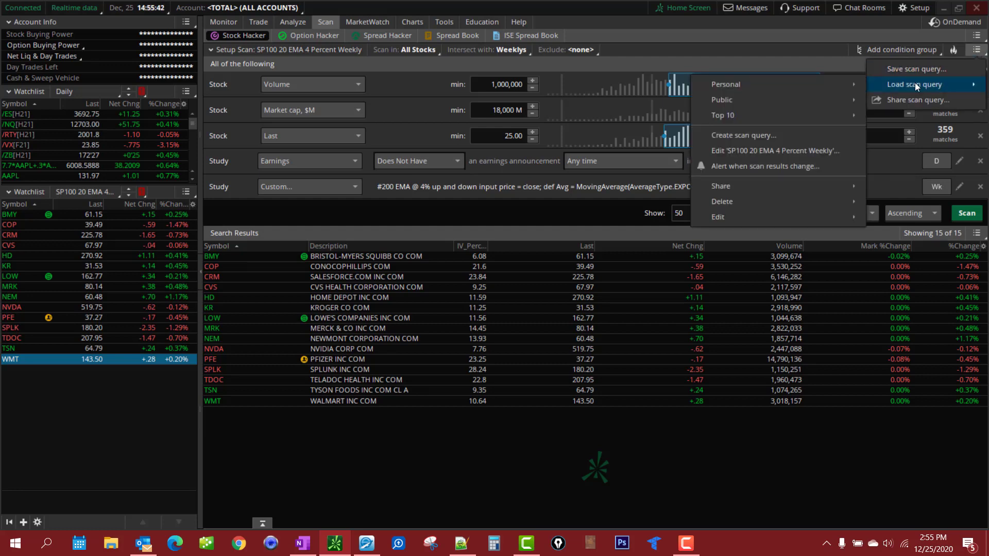
mouse_move(837, 84)
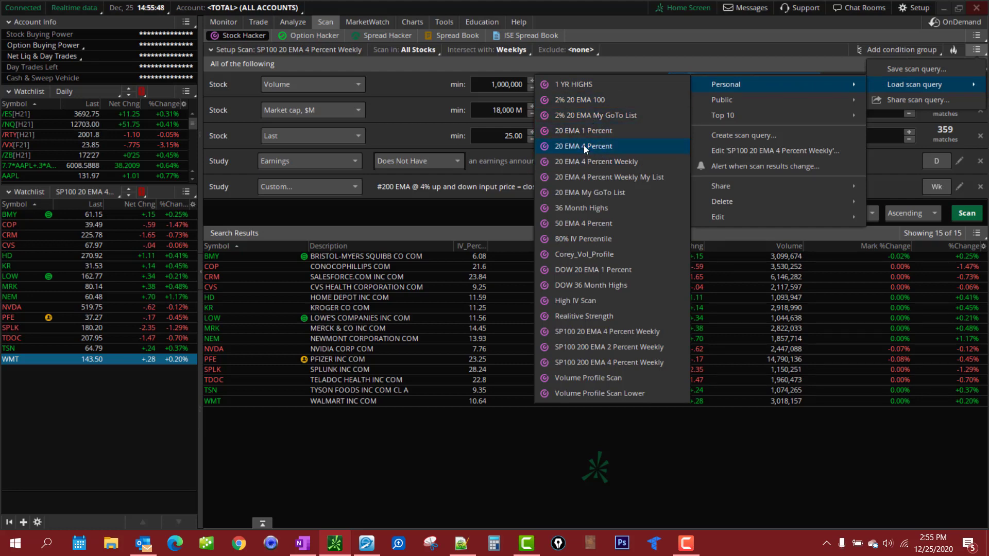
left_click(601, 101)
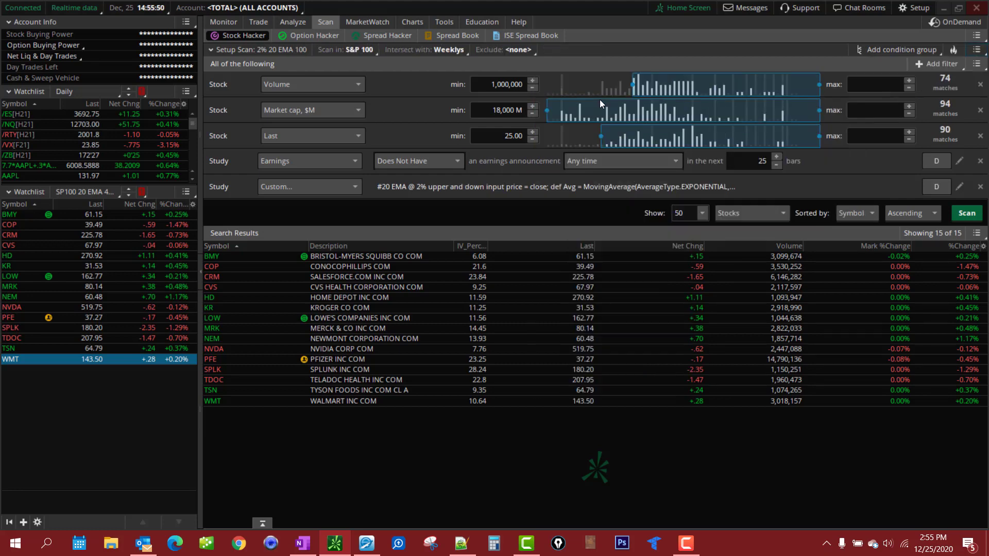
left_click(967, 214)
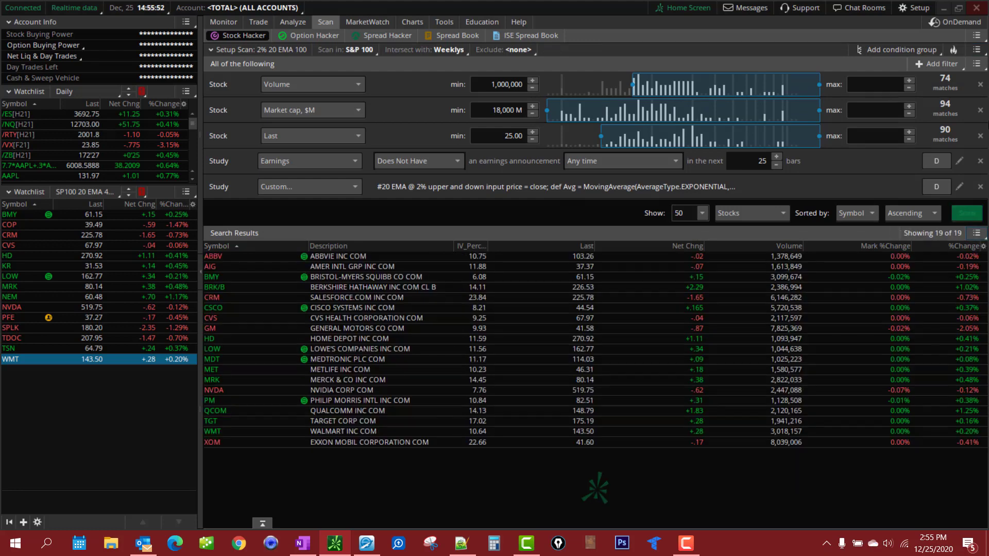
left_click(977, 49)
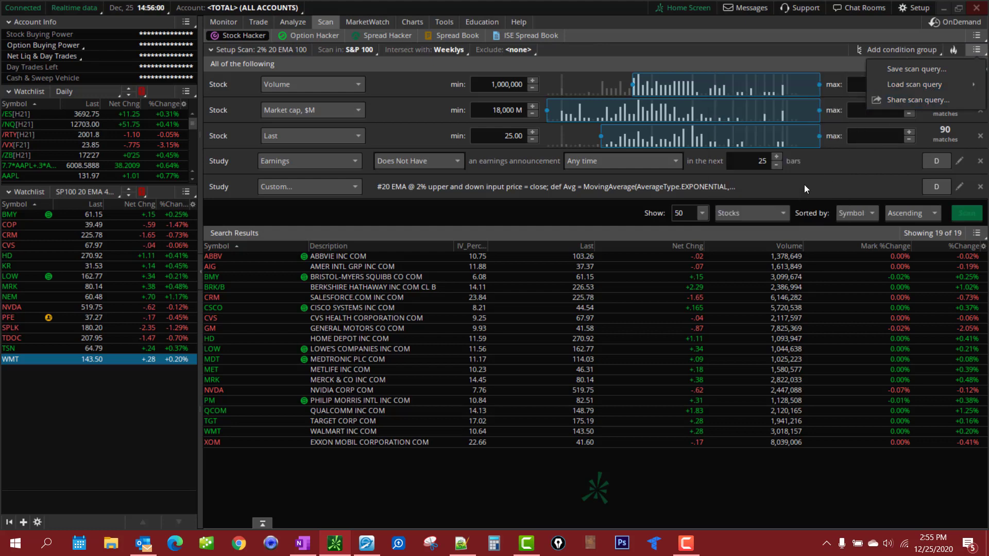
Share the scan query under the new name '2percent_20ema_Scan' to get its link
left_click(899, 100)
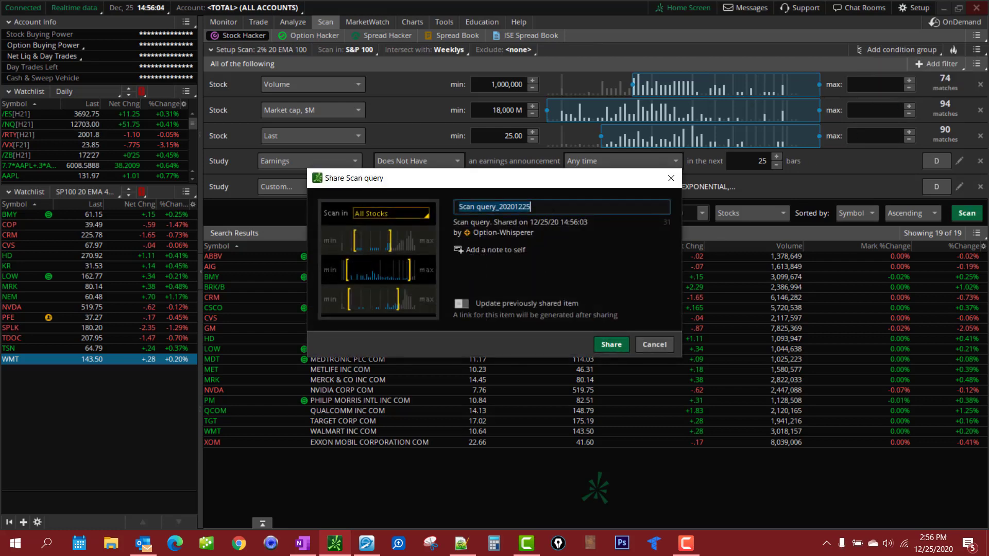
mouse_move(334, 543)
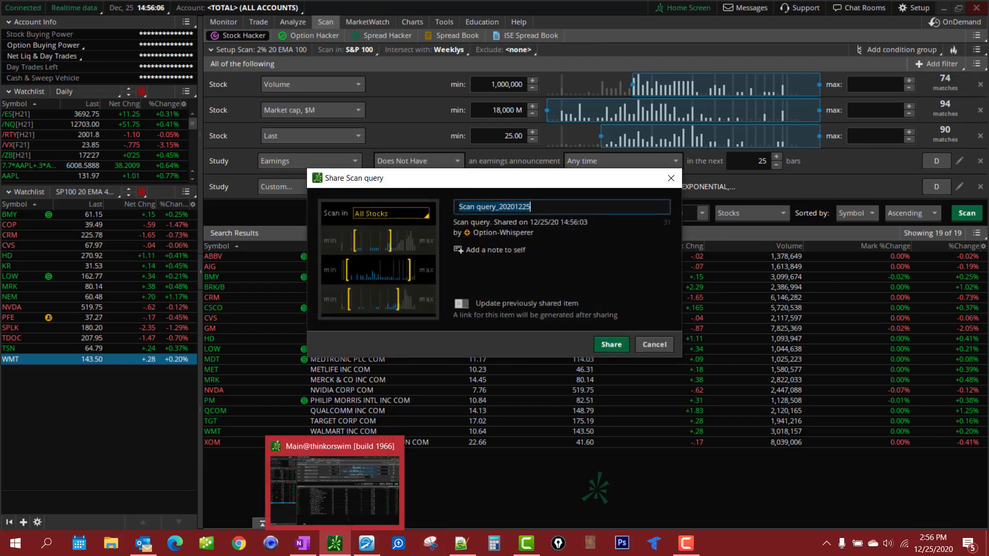
type("2")
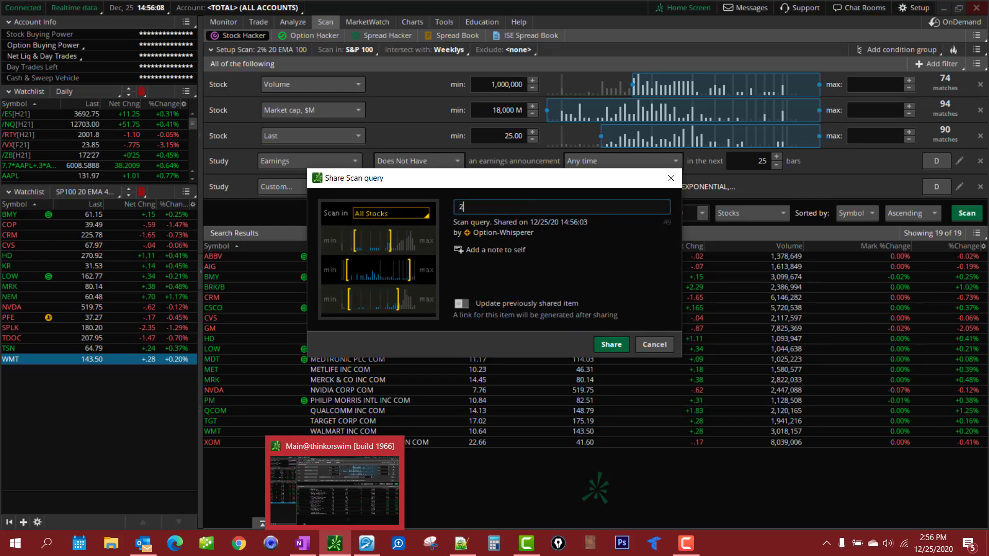
type("percent_20ema_Scan")
left_click(611, 345)
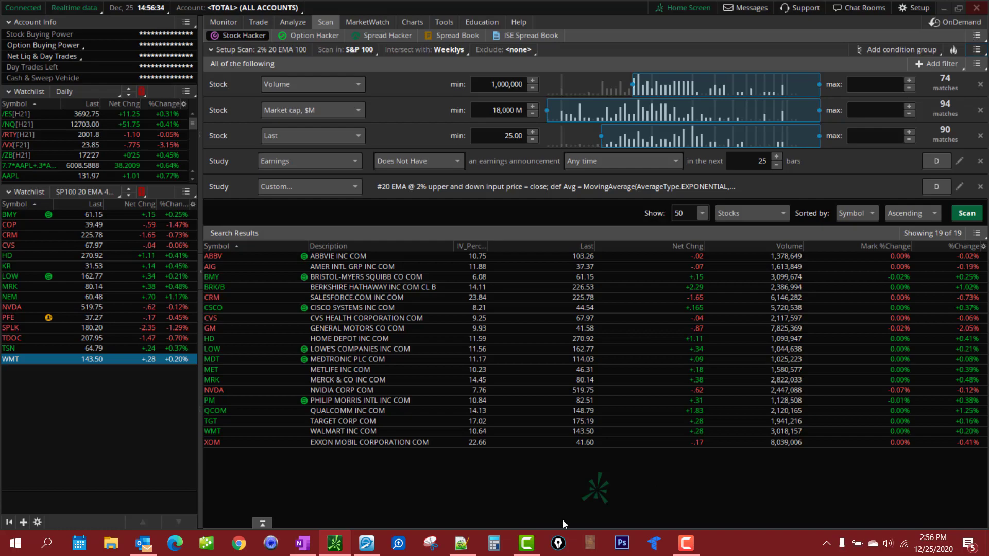
Paste the tos.mx scan link onto its own line 8 of Tradovate Hot Keys.txt and select it
left_click(460, 544)
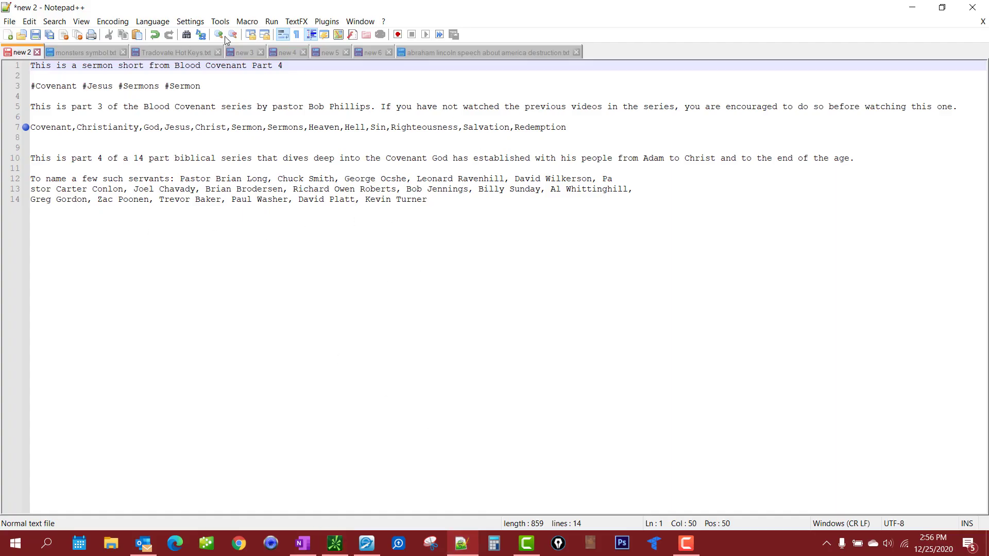
left_click(167, 51)
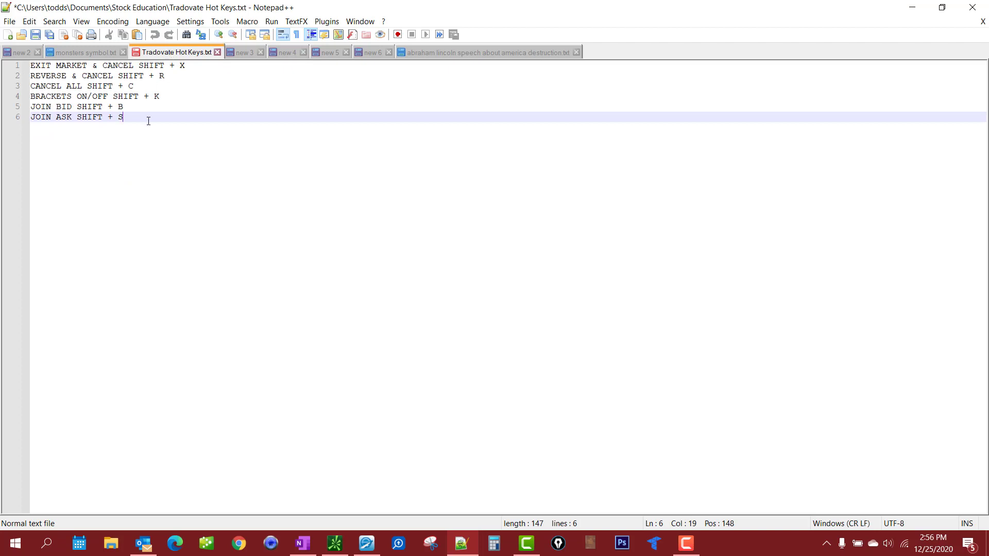
type("http://tos.mx/U6HJDt2")
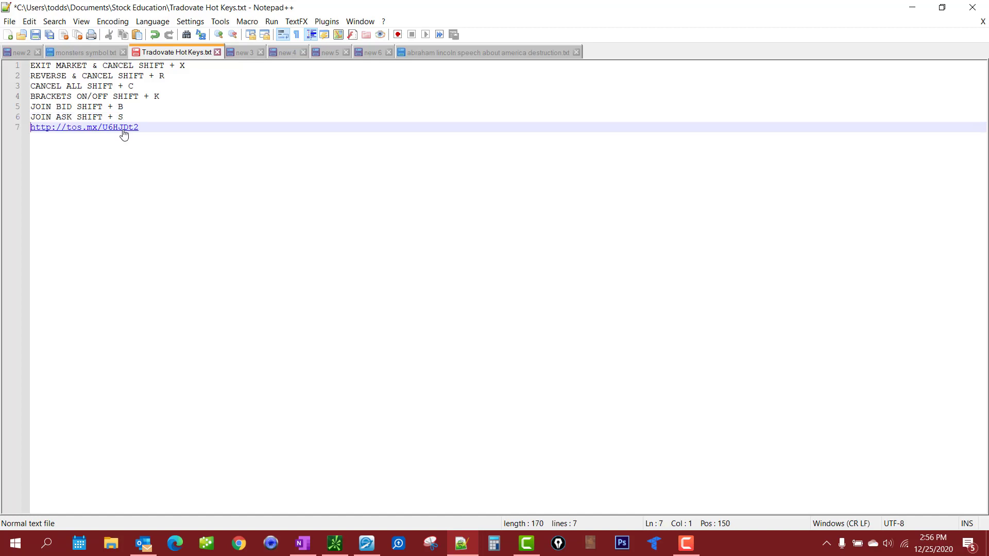
key("Return")
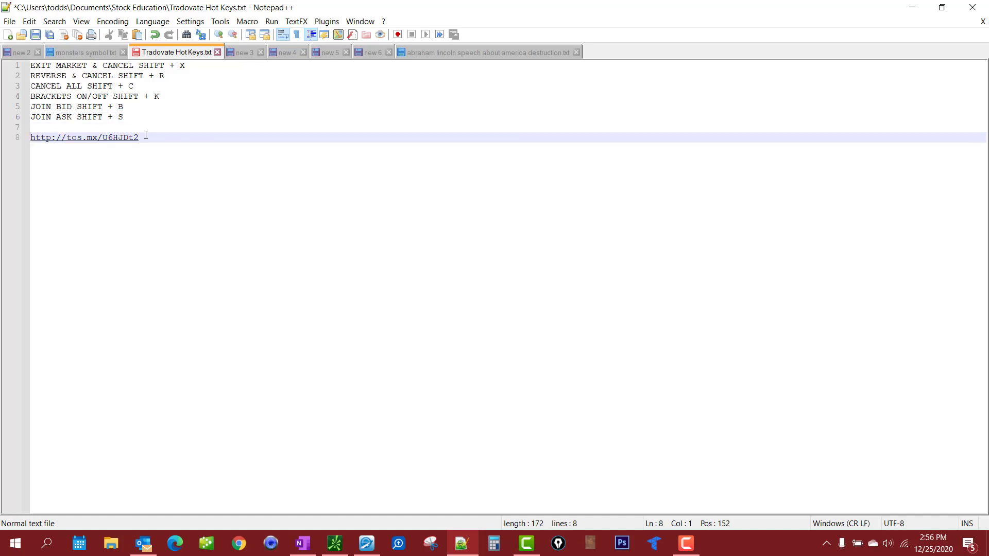
left_click_drag(146, 136, 18, 146)
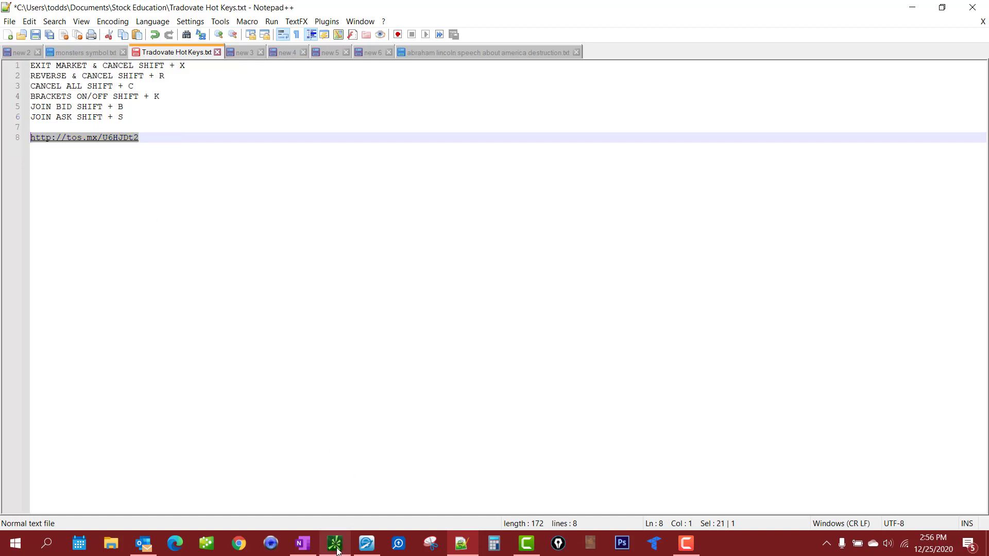
mouse_move(337, 545)
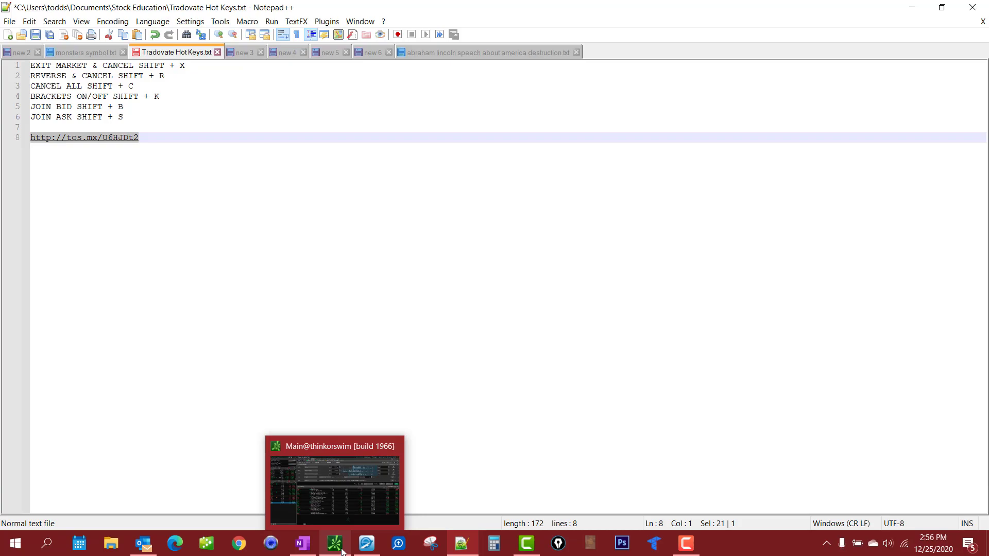